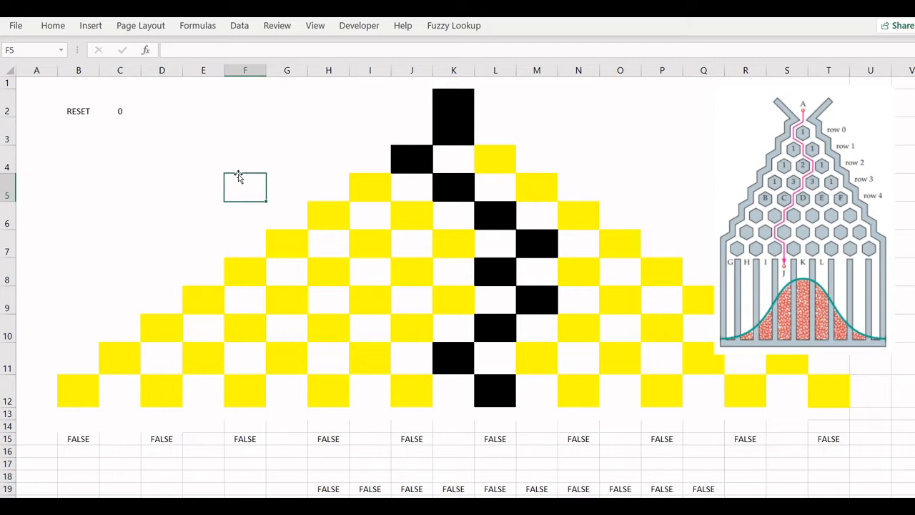
Step: Set the RESET cell C2 to 1
{"action": "key", "text": "Down"}
{"action": "key", "text": "Down"}
{"action": "key", "text": "Down"}
{"action": "key", "text": "Down"}
{"action": "key", "text": "Down"}
{"action": "key", "text": "Down"}
{"action": "key", "text": "Down"}
{"action": "key", "text": "Down"}
{"action": "key", "text": "Down"}
{"action": "key", "text": "Down"}
{"action": "key", "text": "Down"}
{"action": "key", "text": "Down"}
{"action": "key", "text": "Down"}
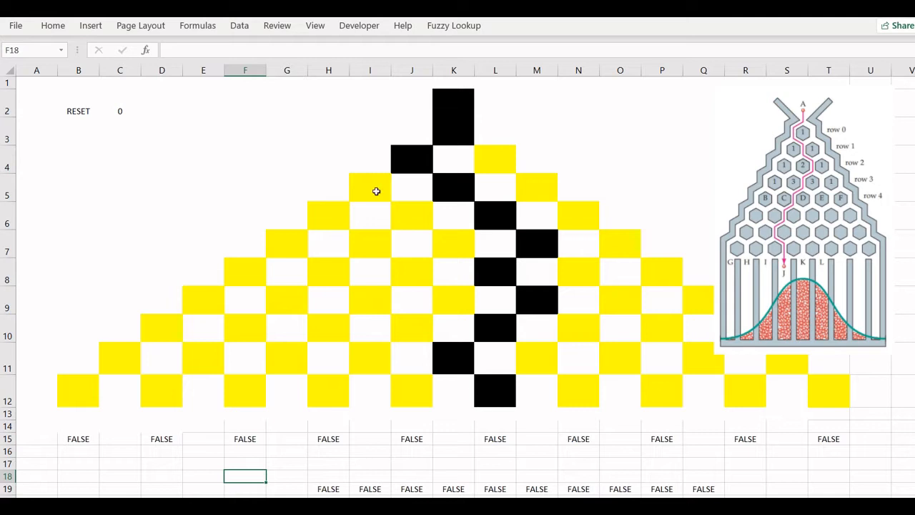
{"action": "left_click", "coordinate": [115, 106]}
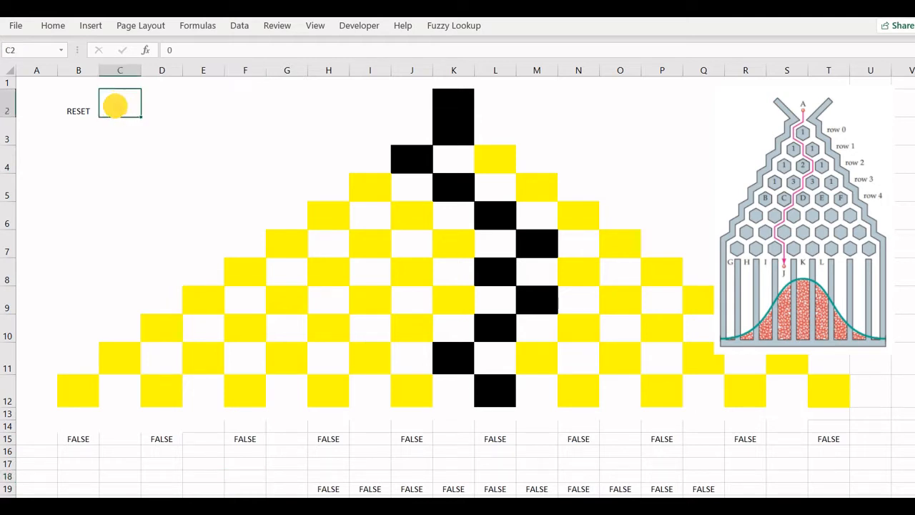
{"action": "type", "text": "1"}
{"action": "key", "text": "Return"}
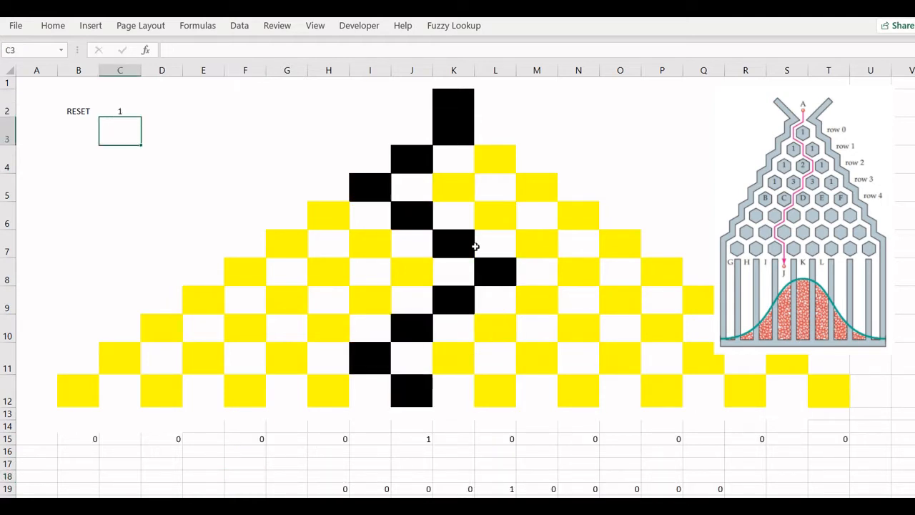
Step: Recalculate the sheet repeatedly to drop balls through the board and build up the histogram
{"action": "key", "text": "Down"}
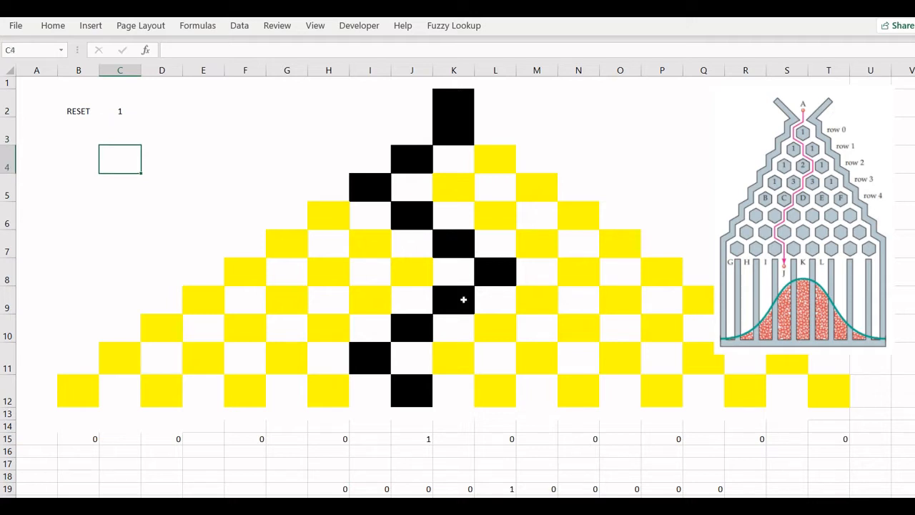
{"action": "key", "text": "Down"}
{"action": "key", "text": "Down"}
{"action": "key", "text": "Down"}
{"action": "key", "text": "Down"}
{"action": "key", "text": "Down"}
{"action": "key", "text": "Down"}
{"action": "key", "text": "Down"}
{"action": "key", "text": "Down"}
{"action": "key", "text": "Down"}
{"action": "key", "text": "Down"}
{"action": "key", "text": "Down"}
{"action": "key", "text": "Down"}
{"action": "key", "text": "Down"}
{"action": "key", "text": "Down"}
{"action": "key", "text": "Down"}
{"action": "key", "text": "Down"}
{"action": "key", "text": "Down"}
{"action": "key", "text": "Down"}
{"action": "key", "text": "Down"}
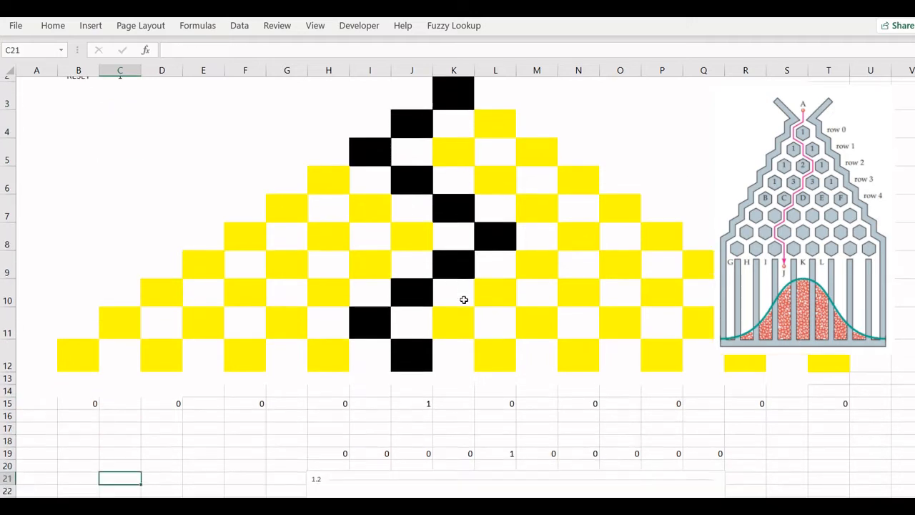
{"action": "key", "text": "Down"}
{"action": "key", "text": "Down"}
{"action": "key", "text": "Down"}
{"action": "key", "text": "Down"}
{"action": "key", "text": "Down"}
{"action": "key", "text": "Down"}
{"action": "key", "text": "Down"}
{"action": "key", "text": "Down"}
{"action": "key", "text": "Down"}
{"action": "key", "text": "Down"}
{"action": "key", "text": "Down"}
{"action": "key", "text": "Down"}
{"action": "key", "text": "Down"}
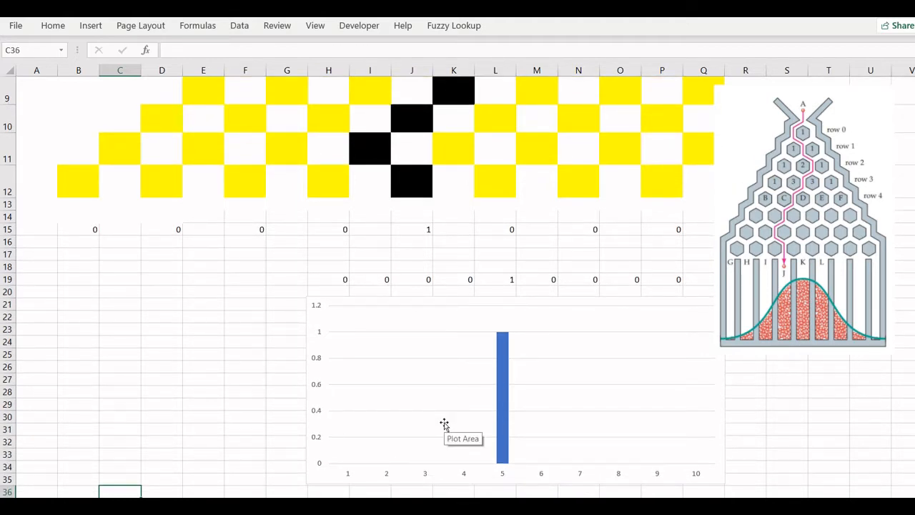
{"action": "key", "text": "F9"}
{"action": "key", "text": "F9"}
{"action": "key", "text": "F9"}
{"action": "key", "text": "F9"}
{"action": "key", "text": "F9"}
{"action": "key", "text": "F9"}
{"action": "key", "text": "F9"}
{"action": "key", "text": "F9"}
{"action": "key", "text": "F9"}
{"action": "key", "text": "F9"}
{"action": "key", "text": "F9"}
{"action": "key", "text": "F9"}
{"action": "key", "text": "F9"}
{"action": "key", "text": "F9"}
{"action": "key", "text": "F9"}
{"action": "key", "text": "F9"}
{"action": "key", "text": "F9"}
{"action": "key", "text": "F9"}
{"action": "key", "text": "F9"}
{"action": "key", "text": "F9"}
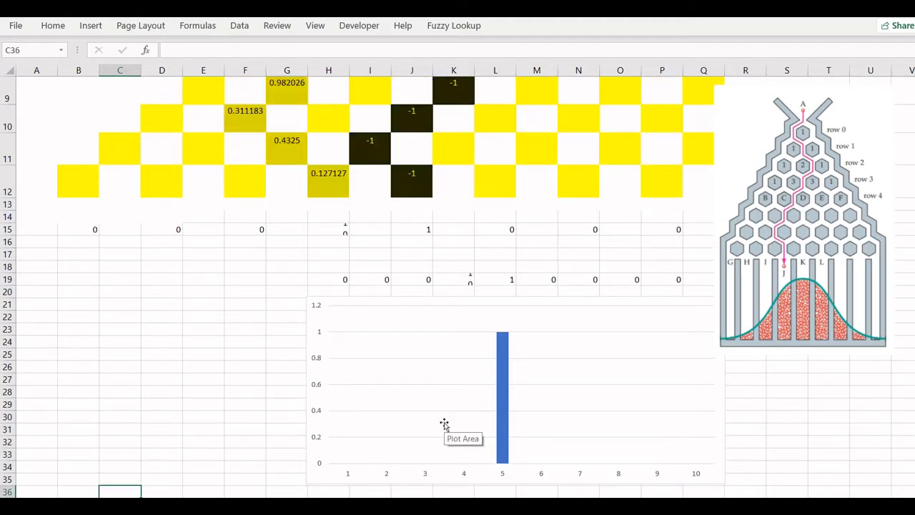
{"action": "key", "text": "F9"}
{"action": "key", "text": "F9"}
{"action": "key", "text": "F9"}
{"action": "key", "text": "F9"}
{"action": "key", "text": "F9"}
{"action": "key", "text": "F9"}
{"action": "key", "text": "F9"}
{"action": "key", "text": "F9"}
{"action": "key", "text": "F9"}
{"action": "key", "text": "F9"}
{"action": "key", "text": "F9"}
{"action": "key", "text": "F9"}
{"action": "key", "text": "F9"}
{"action": "key", "text": "F9"}
{"action": "key", "text": "F9"}
{"action": "key", "text": "F9"}
{"action": "key", "text": "F9"}
{"action": "key", "text": "F9"}
{"action": "key", "text": "F9"}
{"action": "key", "text": "F9"}
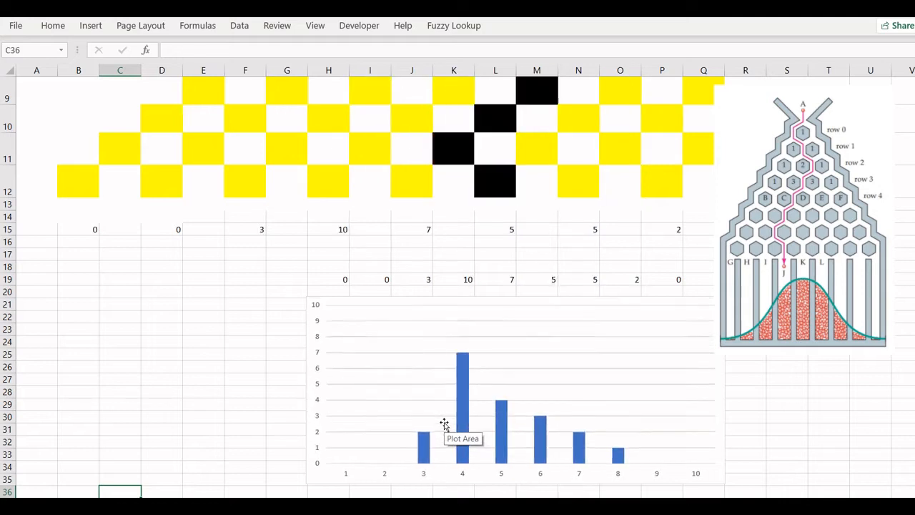
{"action": "key", "text": "F9"}
{"action": "key", "text": "F9"}
{"action": "key", "text": "F9"}
{"action": "key", "text": "F9"}
{"action": "key", "text": "F9"}
{"action": "key", "text": "F9"}
{"action": "key", "text": "F9"}
{"action": "key", "text": "F9"}
{"action": "key", "text": "F9"}
{"action": "key", "text": "F9"}
{"action": "key", "text": "F9"}
{"action": "key", "text": "F9"}
{"action": "key", "text": "F9"}
{"action": "key", "text": "F9"}
{"action": "key", "text": "F9"}
{"action": "key", "text": "F9"}
{"action": "key", "text": "F9"}
{"action": "key", "text": "F9"}
{"action": "key", "text": "F9"}
{"action": "key", "text": "F9"}
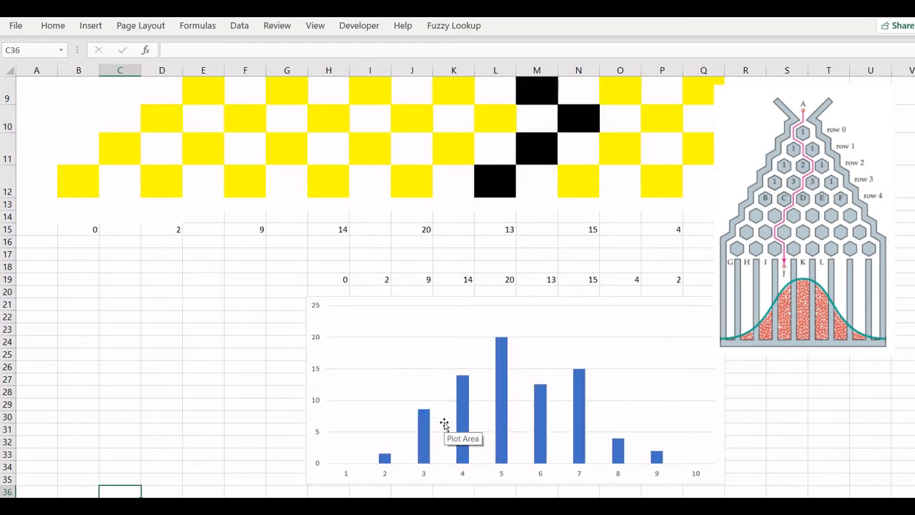
{"action": "key", "text": "F9"}
{"action": "key", "text": "F9"}
{"action": "key", "text": "F9"}
{"action": "key", "text": "F9"}
{"action": "key", "text": "F9"}
{"action": "key", "text": "F9"}
{"action": "key", "text": "F9"}
{"action": "key", "text": "F9"}
{"action": "key", "text": "F9"}
{"action": "key", "text": "F9"}
{"action": "key", "text": "F9"}
{"action": "key", "text": "F9"}
{"action": "key", "text": "F9"}
{"action": "key", "text": "F9"}
{"action": "key", "text": "F9"}
{"action": "key", "text": "F9"}
{"action": "key", "text": "F9"}
{"action": "key", "text": "F9"}
{"action": "key", "text": "F9"}
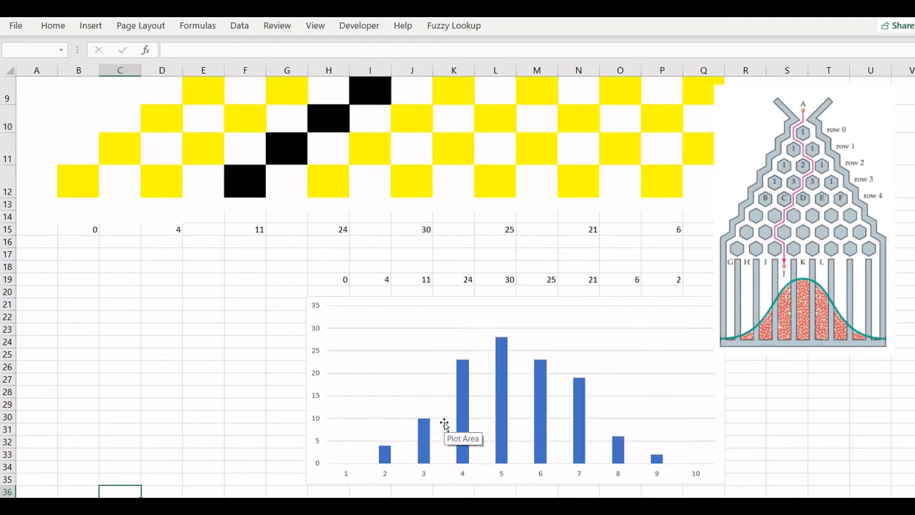
{"action": "key", "text": "F9"}
{"action": "key", "text": "F9"}
{"action": "key", "text": "F9"}
{"action": "key", "text": "F9"}
{"action": "key", "text": "F9"}
{"action": "key", "text": "F9"}
{"action": "key", "text": "F9"}
{"action": "key", "text": "F9"}
{"action": "key", "text": "F9"}
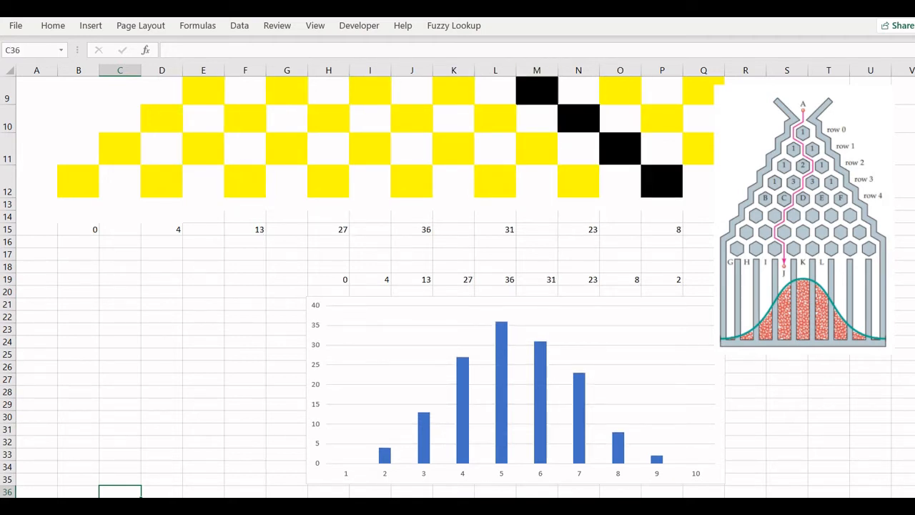
Step: Enter the formula =RAND() in cell I2 of the blank sheet
{"action": "left_click", "coordinate": [108, 493]}
{"action": "left_click", "coordinate": [370, 183]}
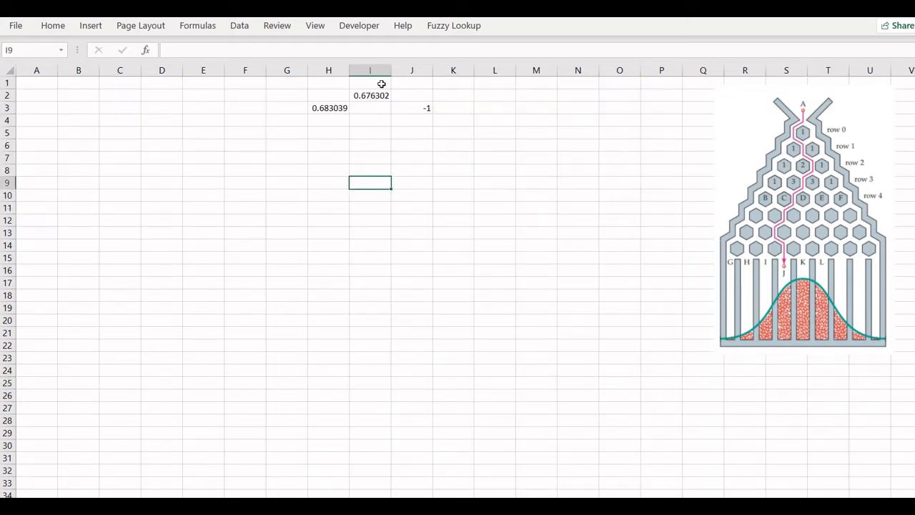
{"action": "left_click", "coordinate": [372, 95]}
{"action": "type", "text": "=RAND()"}
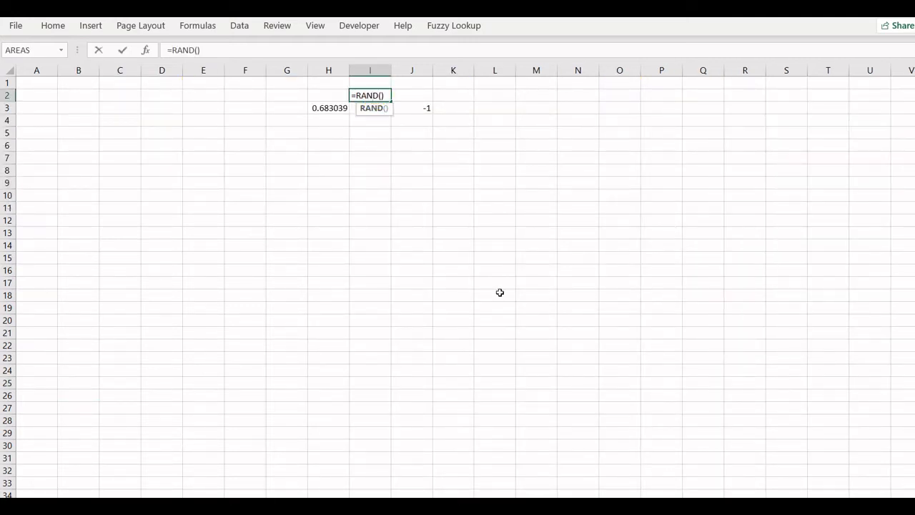
{"action": "key", "text": "ctrl+Return"}
{"action": "scroll", "coordinate": [500, 292], "scroll_direction": "up", "scroll_amount": 3, "text": "ctrl"}
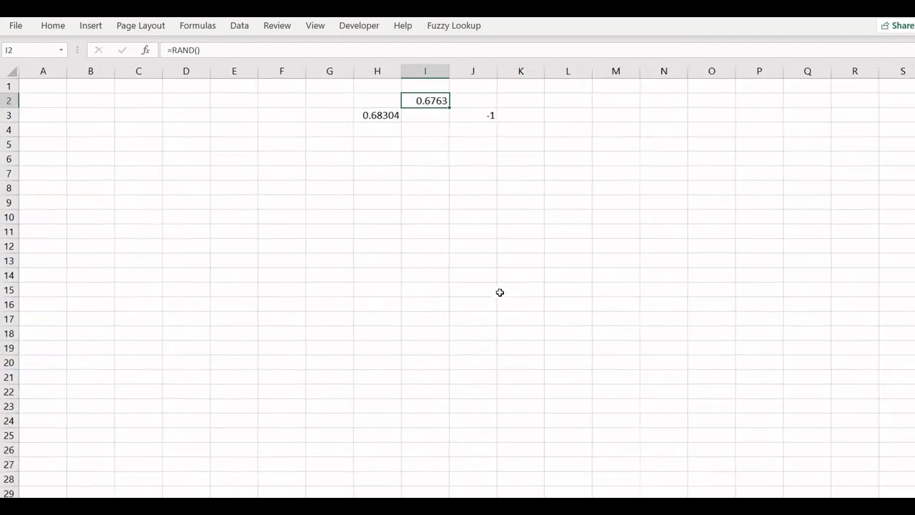
Step: Inspect the formulas in cells I2, H3 and J3
{"action": "double_click", "coordinate": [541, 111]}
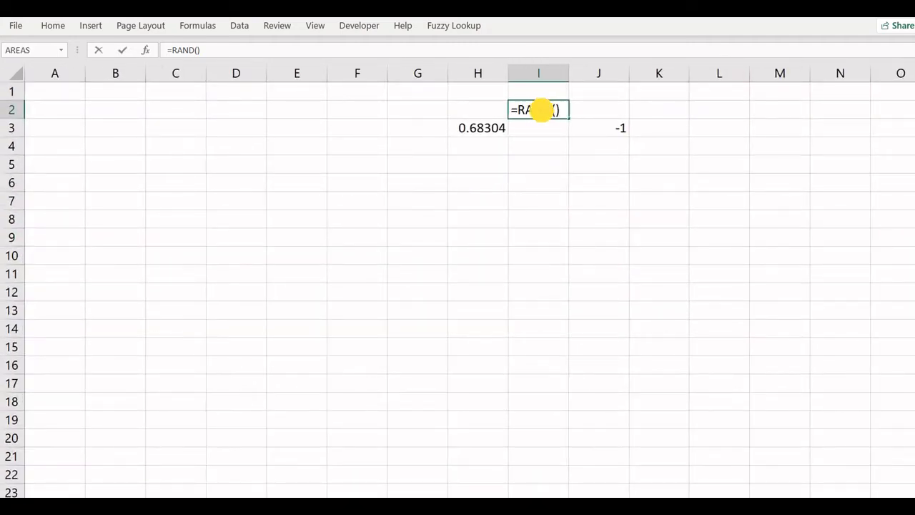
{"action": "key", "text": "Return"}
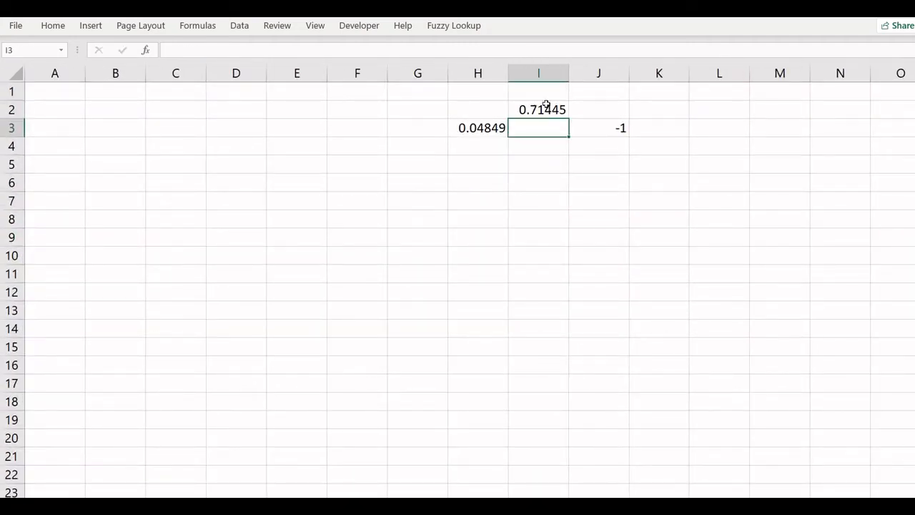
{"action": "left_click", "coordinate": [546, 104]}
{"action": "double_click", "coordinate": [484, 128]}
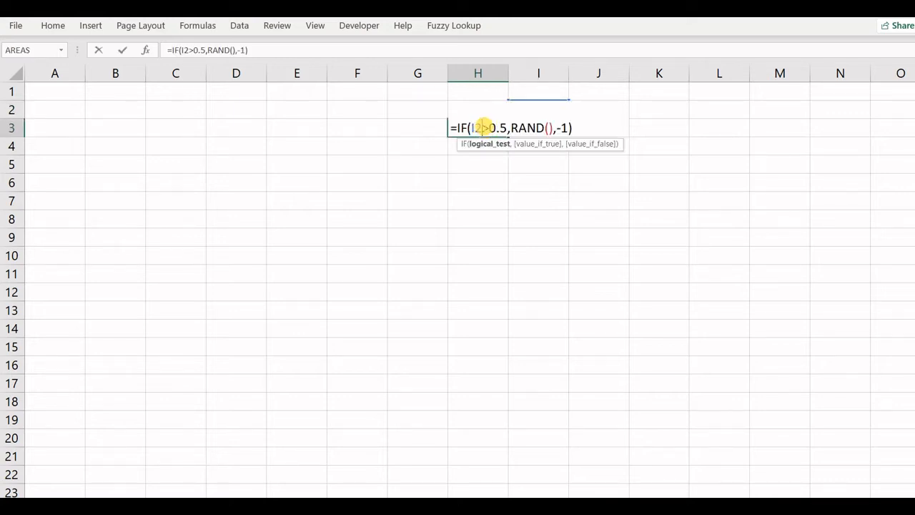
{"action": "key", "text": "Return"}
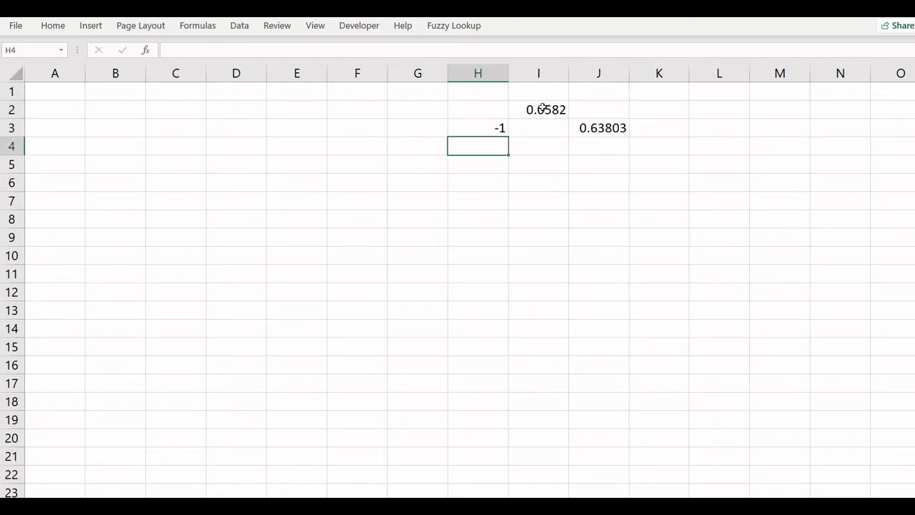
{"action": "double_click", "coordinate": [488, 128]}
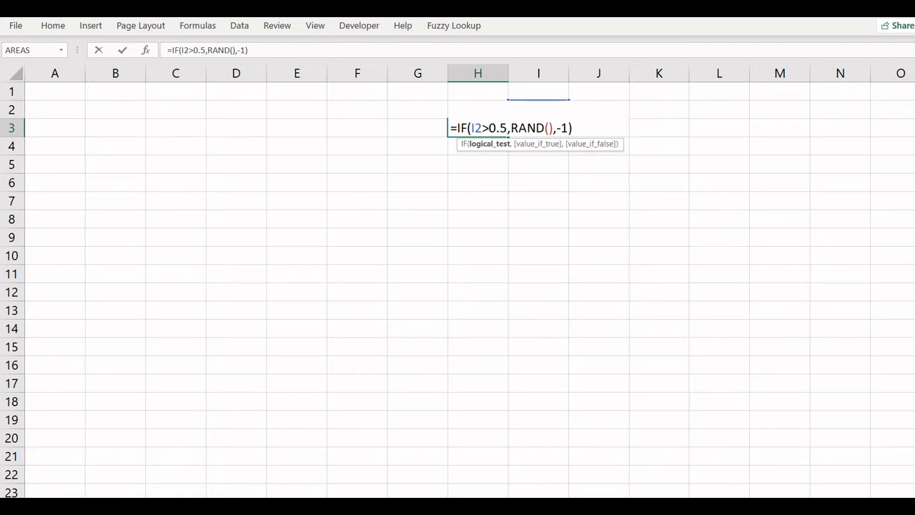
{"action": "left_click", "coordinate": [569, 127]}
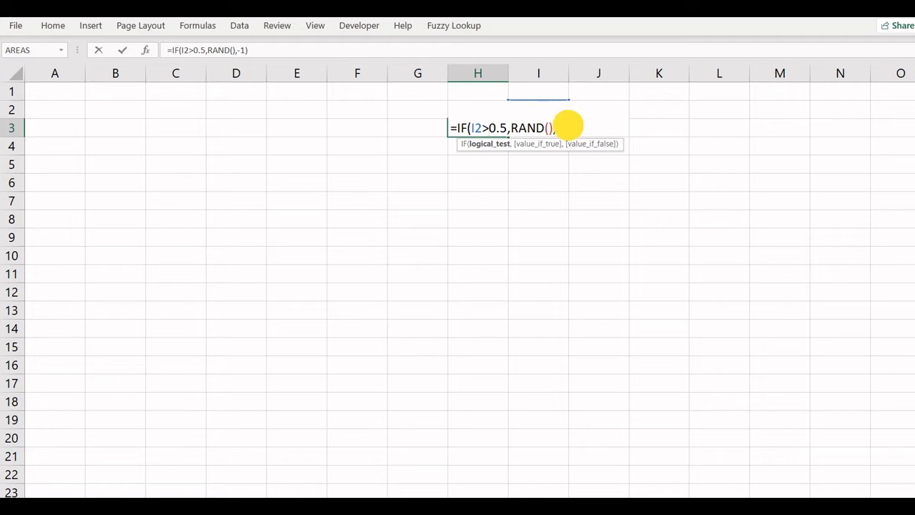
{"action": "key", "text": "Return"}
{"action": "left_click", "coordinate": [591, 130]}
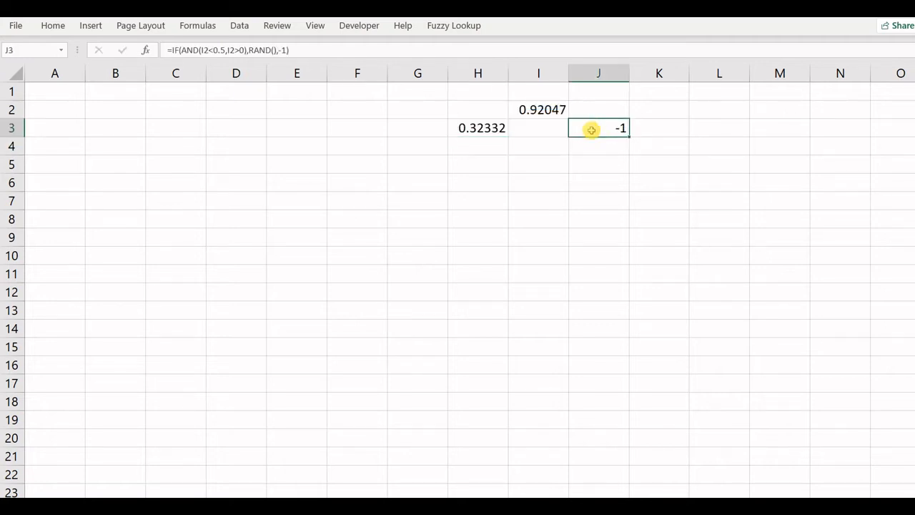
{"action": "double_click", "coordinate": [591, 130]}
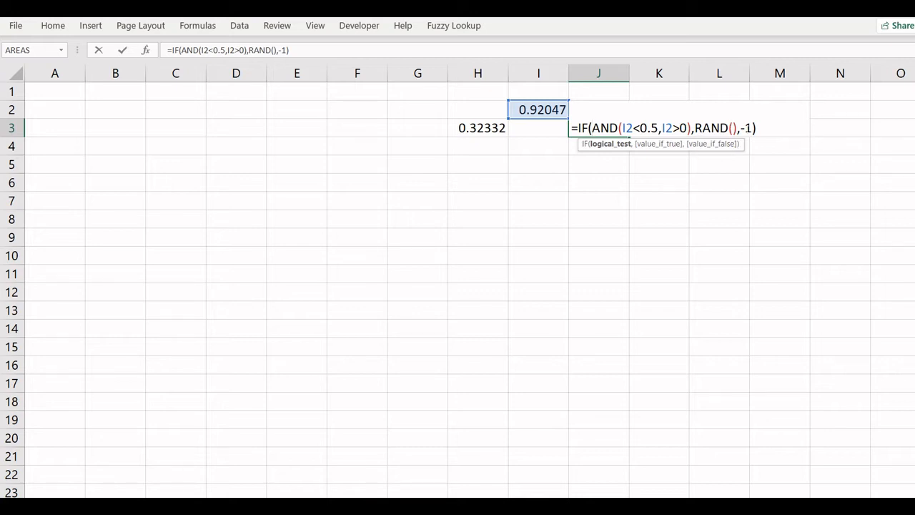
{"action": "key", "text": "Return"}
{"action": "left_click", "coordinate": [613, 125]}
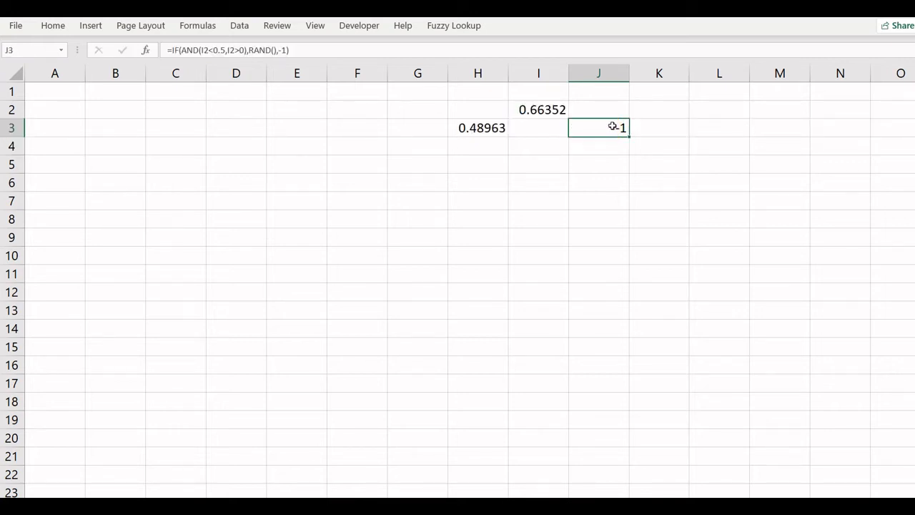
Step: Copy H3's formula diagonally down-left into G4, F5 and E6
{"action": "left_click", "coordinate": [485, 128]}
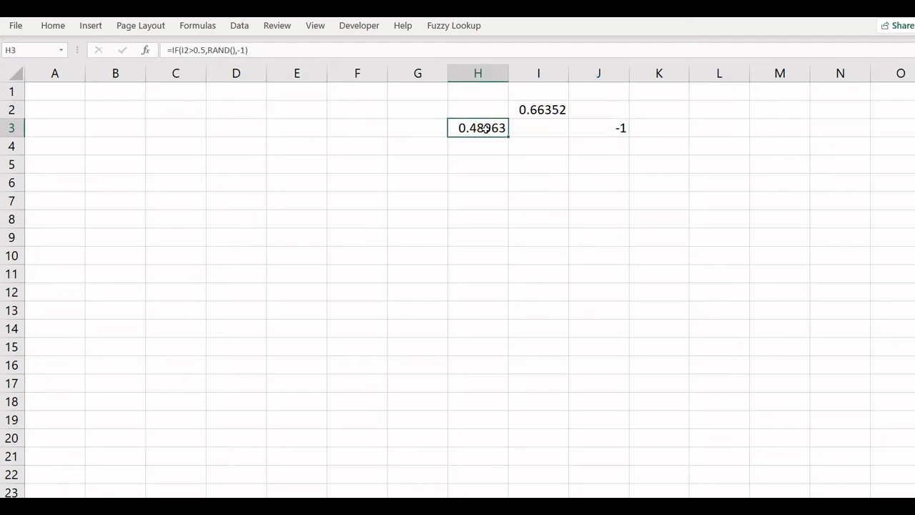
{"action": "key", "text": "ctrl+c"}
{"action": "left_click", "coordinate": [417, 151]}
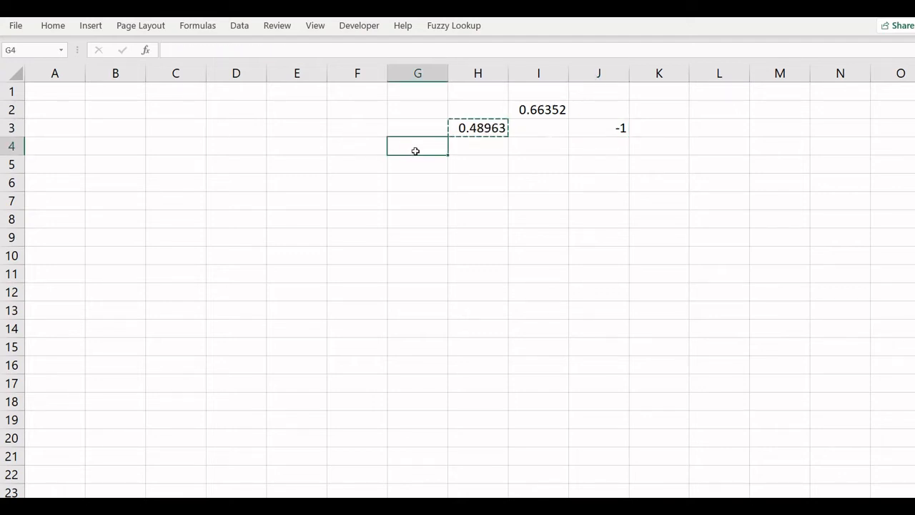
{"action": "key", "text": "ctrl+v"}
{"action": "left_click", "coordinate": [358, 162]}
{"action": "key", "text": "ctrl+v"}
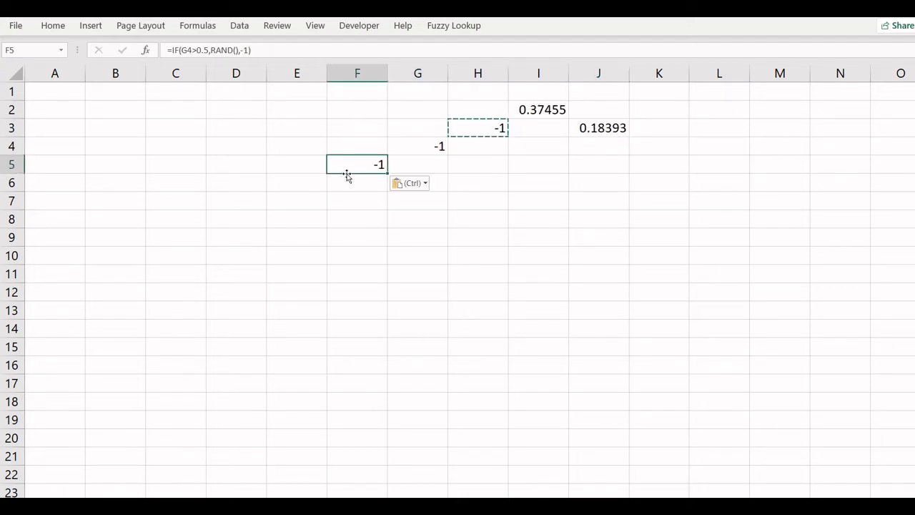
{"action": "left_click", "coordinate": [306, 183]}
{"action": "key", "text": "ctrl+v"}
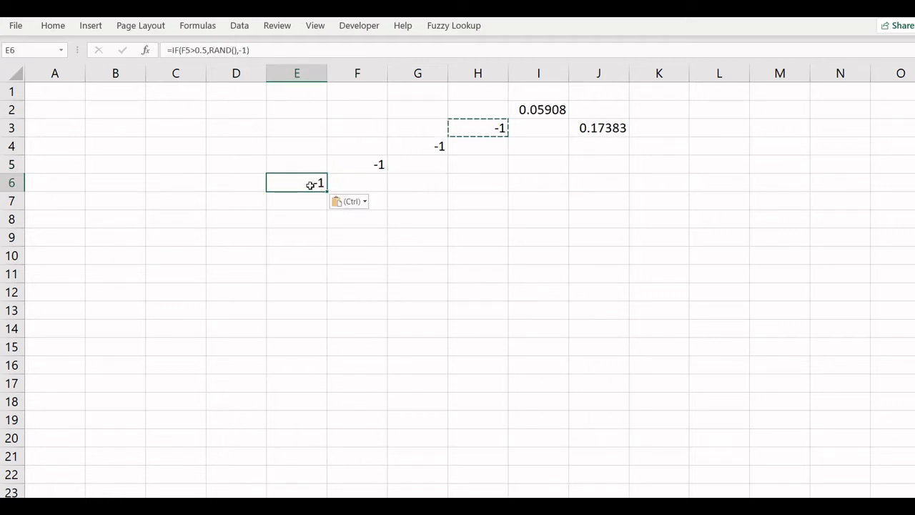
Step: Copy J3's formula diagonally down-right into K4, L5 and M6
{"action": "left_click", "coordinate": [586, 130]}
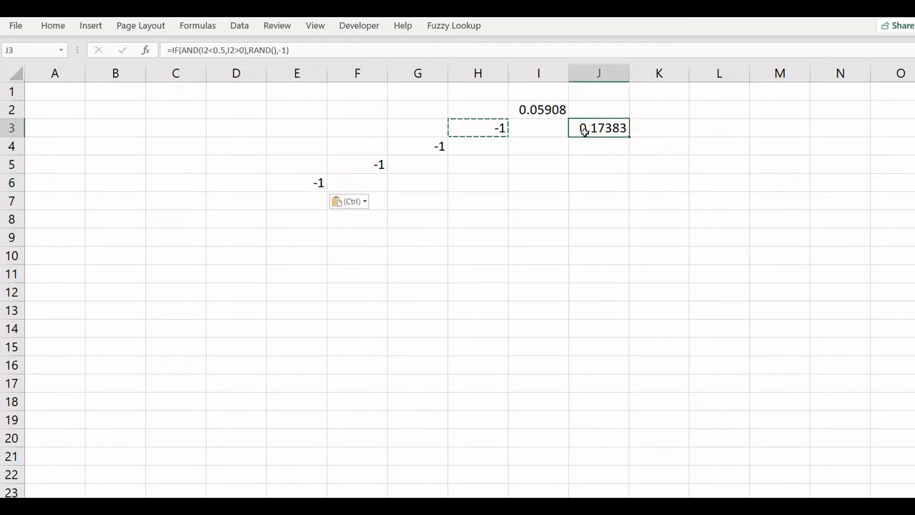
{"action": "key", "text": "ctrl+c"}
{"action": "left_click", "coordinate": [651, 145]}
{"action": "key", "text": "ctrl+v"}
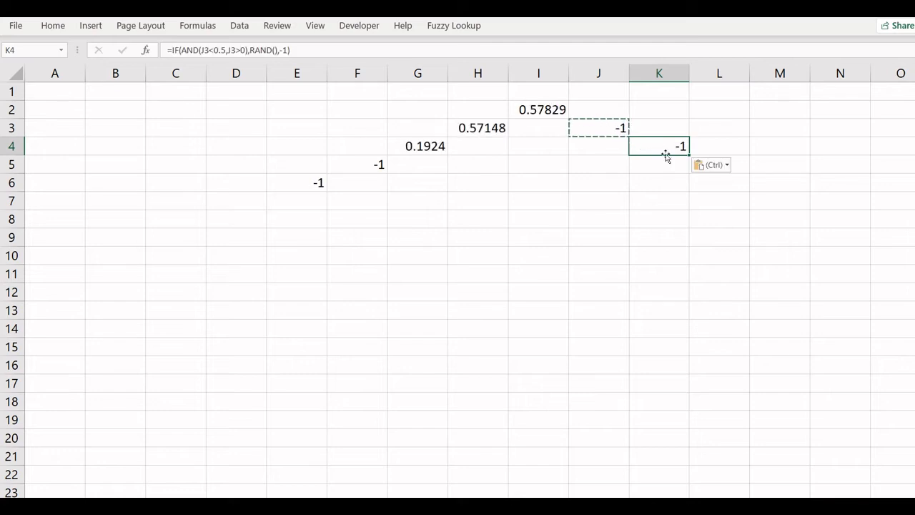
{"action": "left_click", "coordinate": [741, 164]}
{"action": "key", "text": "ctrl+v"}
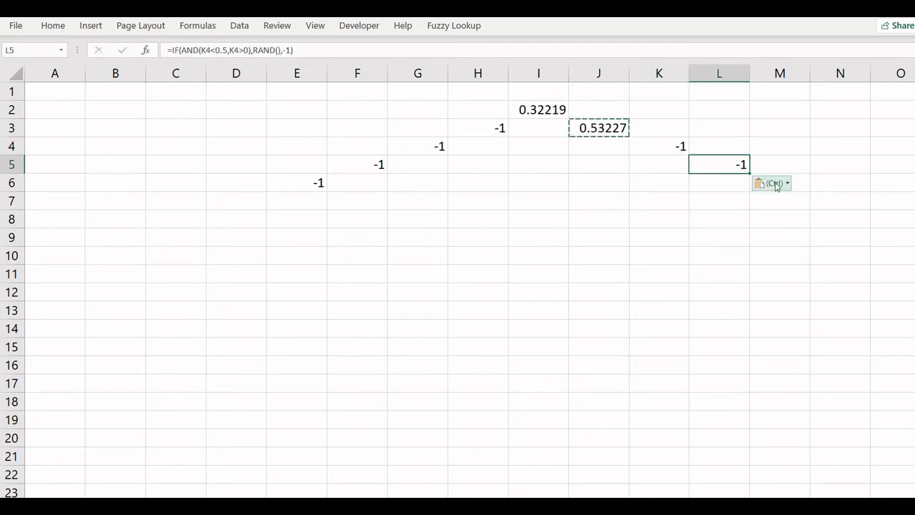
{"action": "left_click", "coordinate": [795, 183]}
{"action": "key", "text": "ctrl+v"}
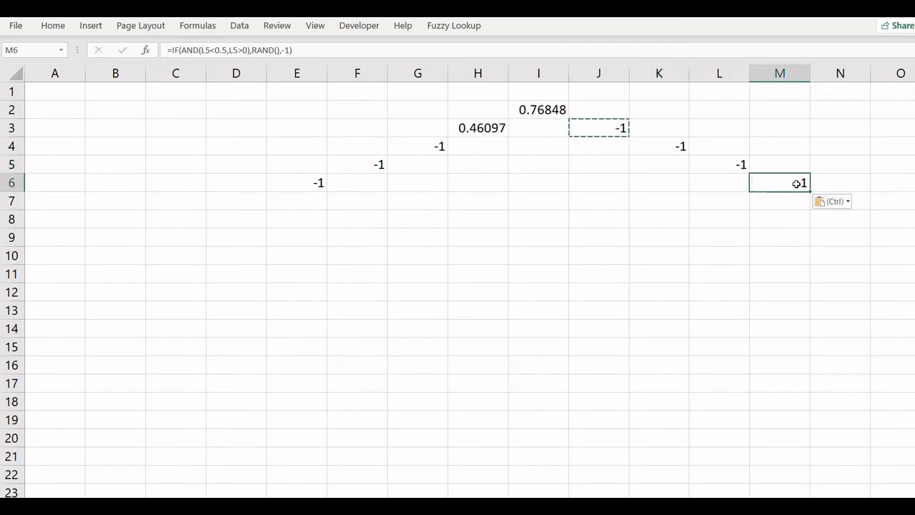
Step: Enter the formula =IFS(AND(H3<=0.5,H3>0),RAND(),J3>0.5,RAND(),TRUE,-1) in cell I4
{"action": "left_click", "coordinate": [640, 207]}
{"action": "left_click", "coordinate": [538, 146]}
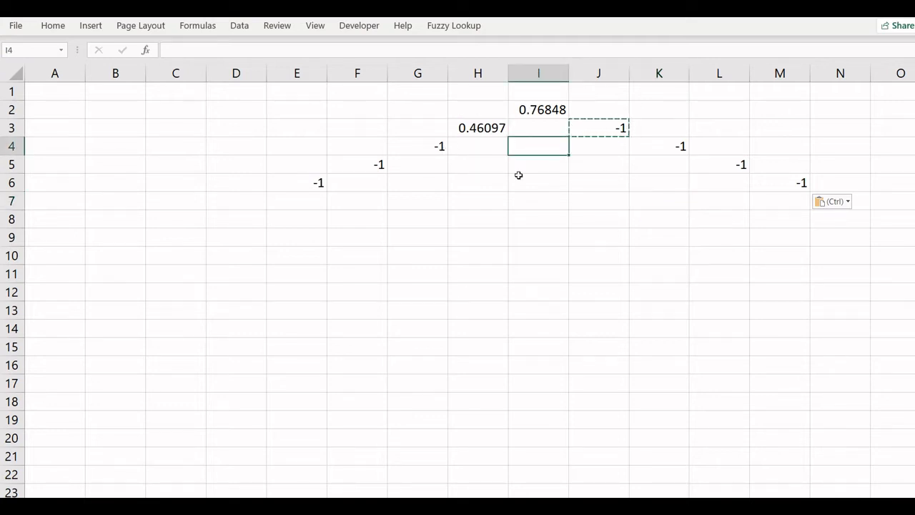
{"action": "type", "text": "=ifs"}
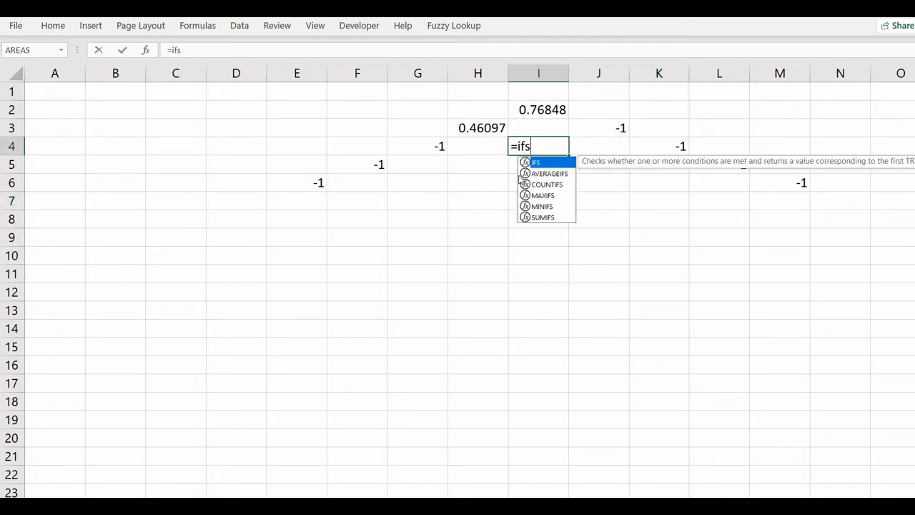
{"action": "type", "text": "("}
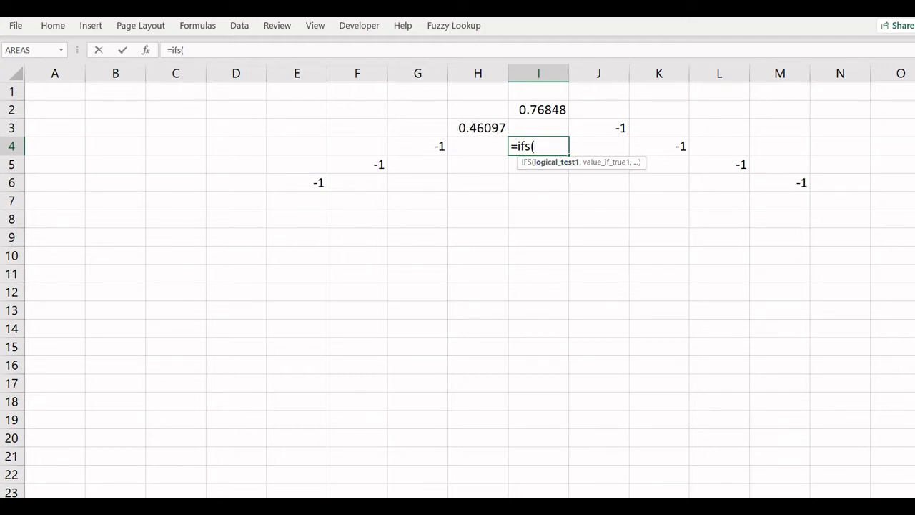
{"action": "left_click", "coordinate": [486, 125]}
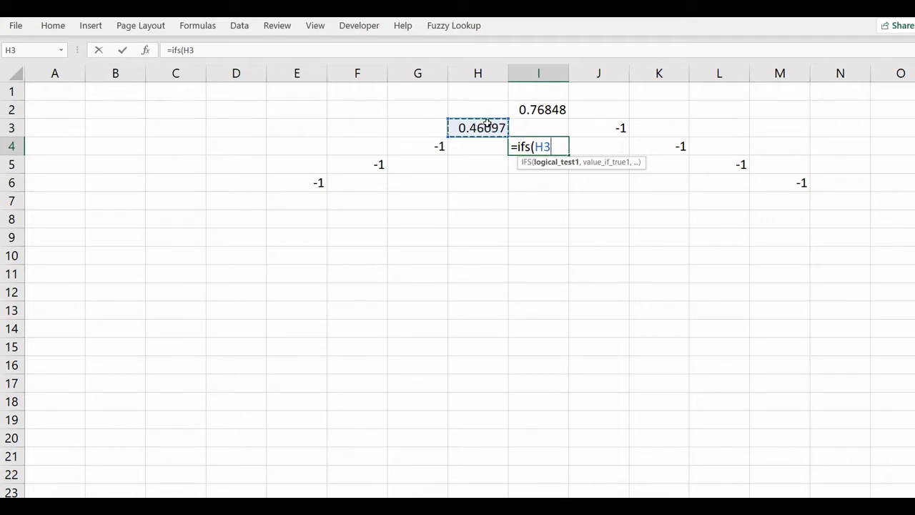
{"action": "key", "text": "BackSpace"}
{"action": "key", "text": "BackSpace"}
{"action": "type", "text": "and"}
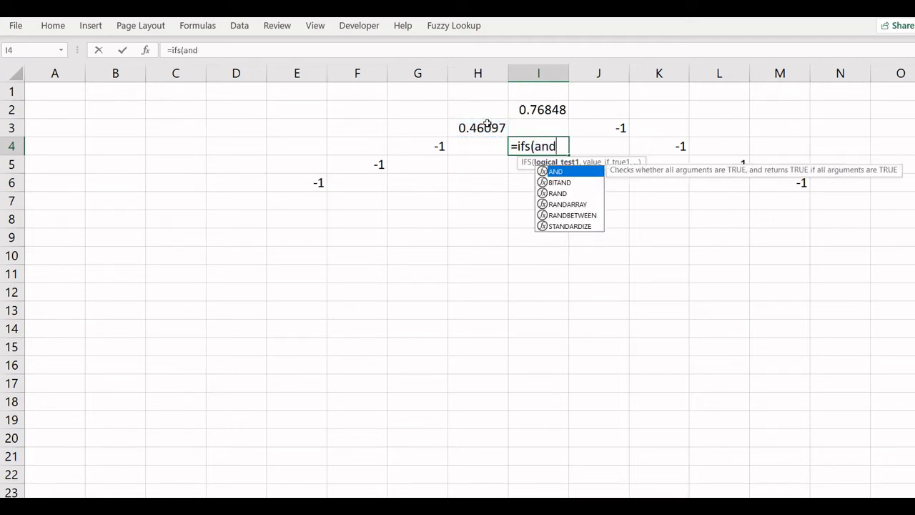
{"action": "type", "text": "("}
{"action": "left_click", "coordinate": [486, 125]}
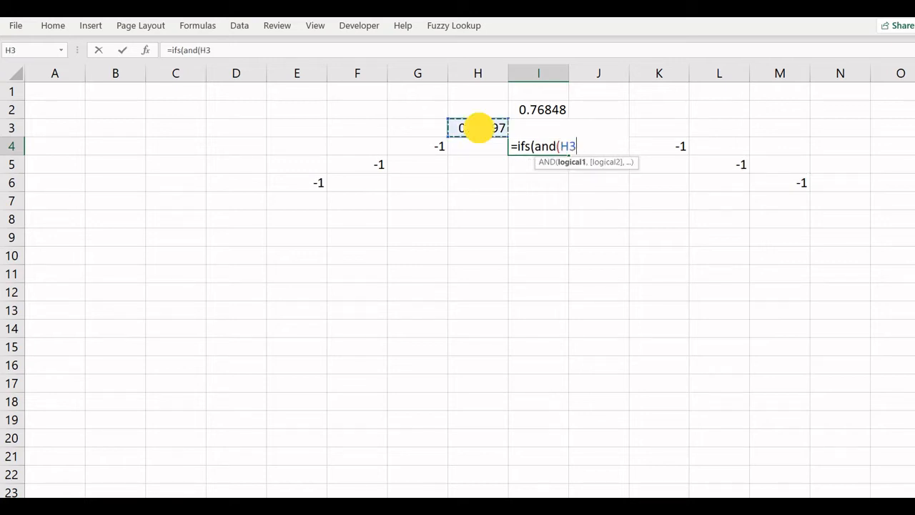
{"action": "type", "text": "<=0"}
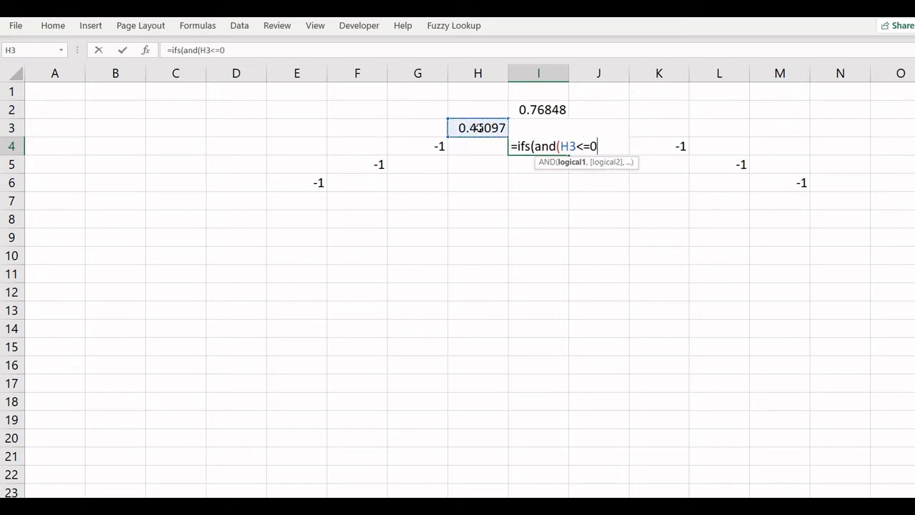
{"action": "type", "text": ".5,"}
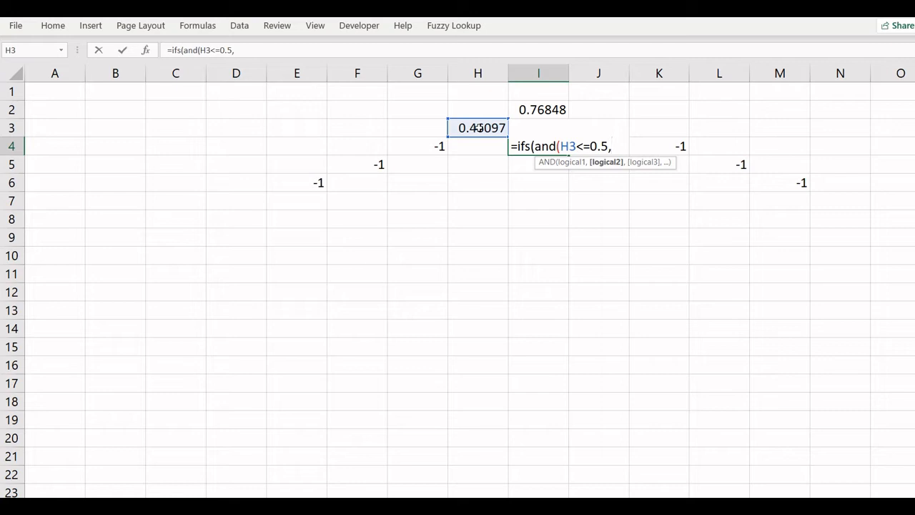
{"action": "left_click", "coordinate": [478, 127]}
{"action": "type", "text": ">0"}
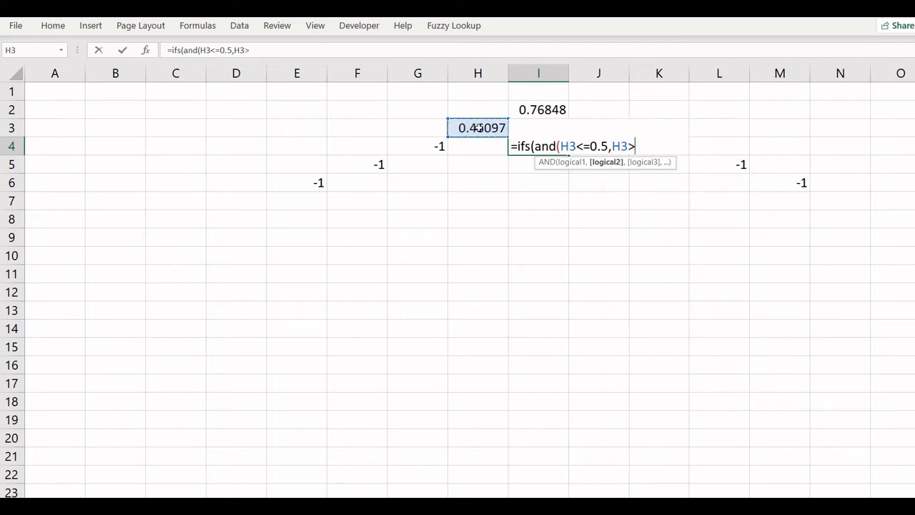
{"action": "type", "text": "),"}
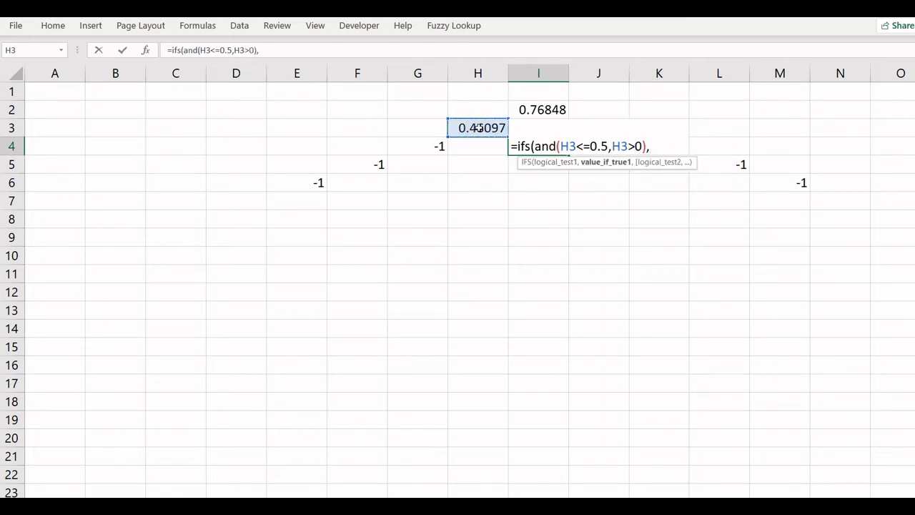
{"action": "type", "text": "rand(),"}
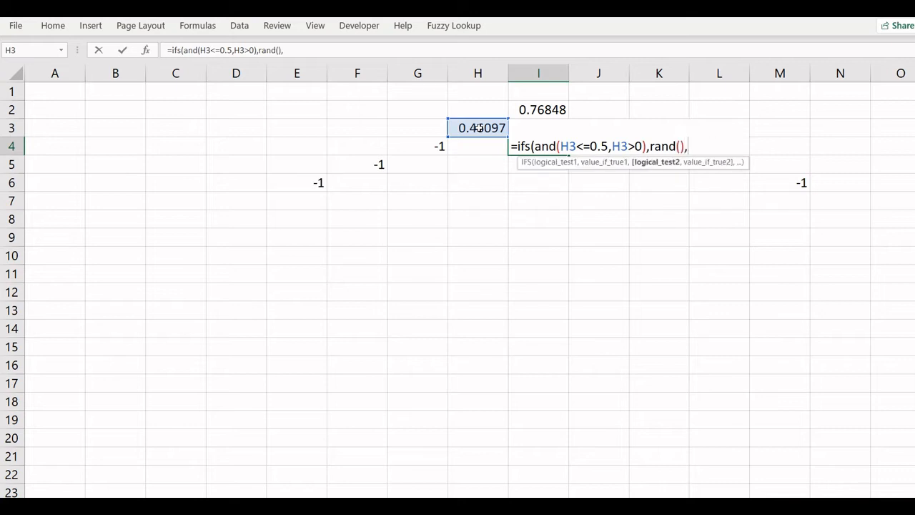
{"action": "left_click", "coordinate": [589, 113]}
{"action": "type", "text": ">"}
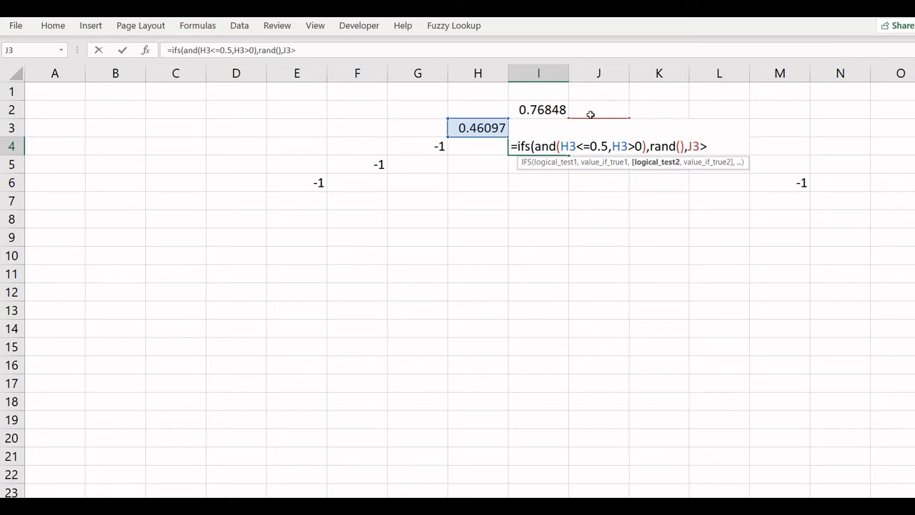
{"action": "type", "text": "0.5,"}
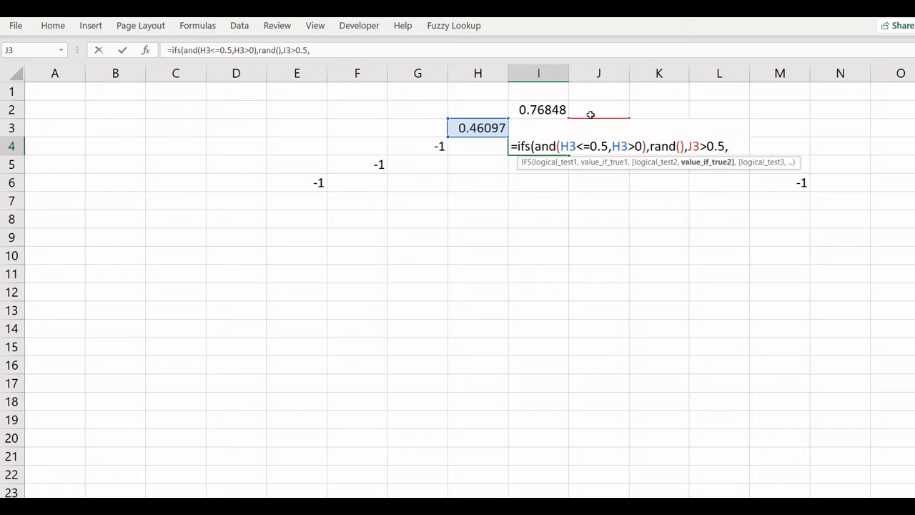
{"action": "type", "text": "rand()"}
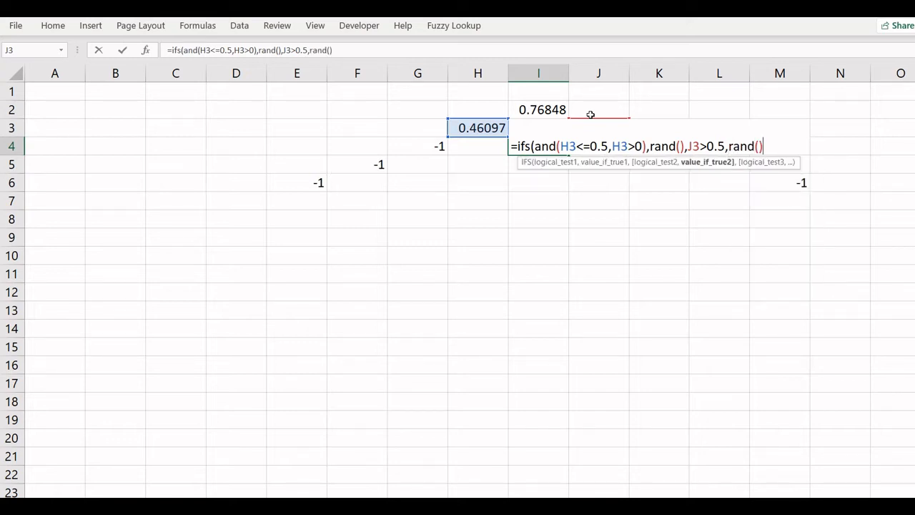
{"action": "type", "text": ","}
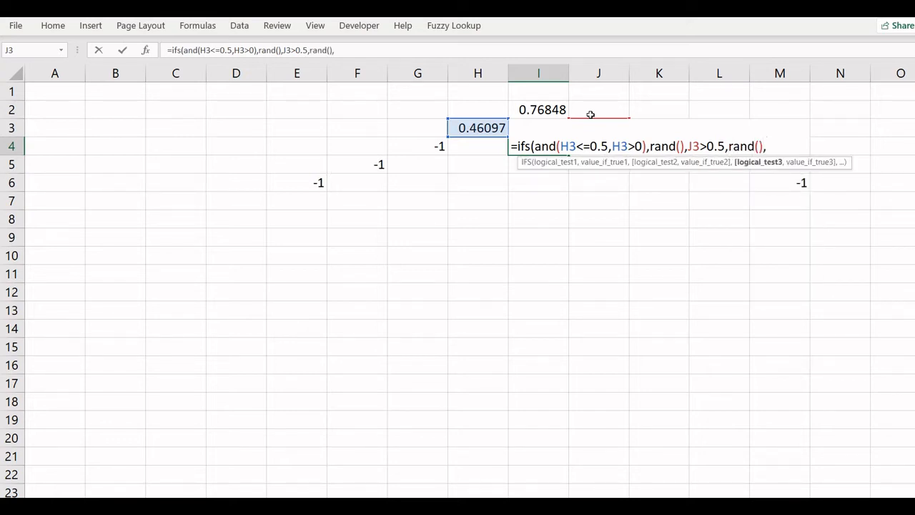
{"action": "type", "text": "true"}
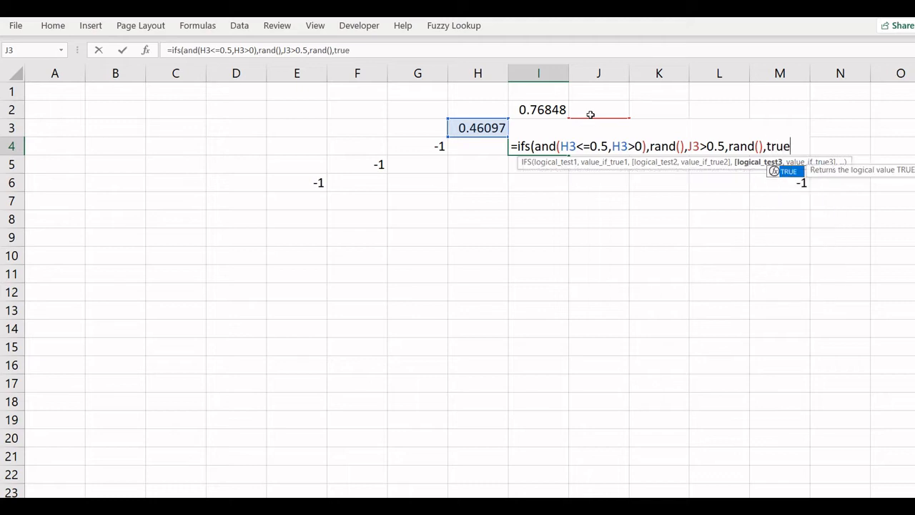
{"action": "type", "text": ",-1)"}
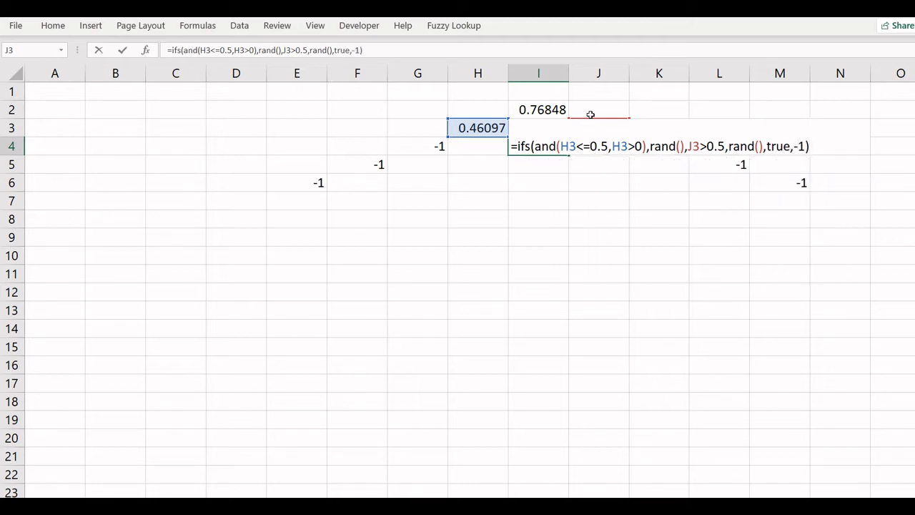
{"action": "key", "text": "Return"}
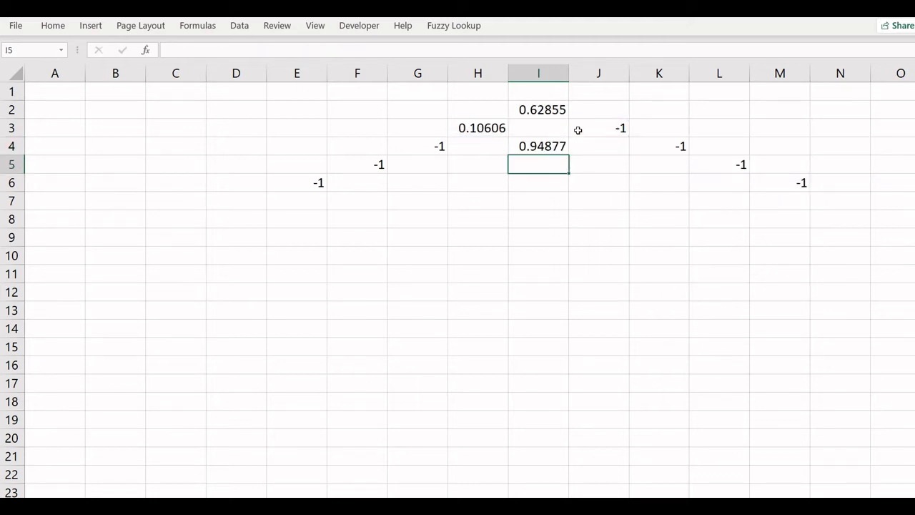
Step: Copy I4's formula into the interior triangle cells H5, G6, I6, J5 and K6
{"action": "left_click", "coordinate": [552, 144]}
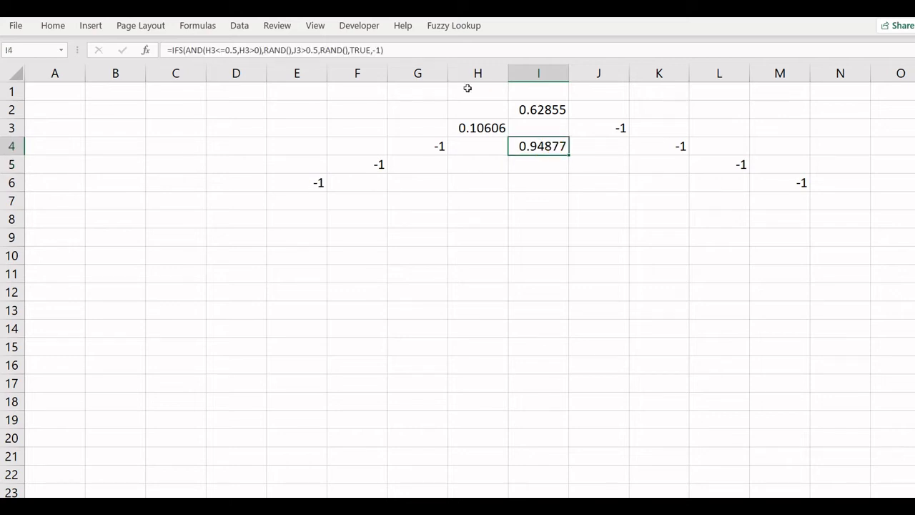
{"action": "left_click", "coordinate": [539, 108]}
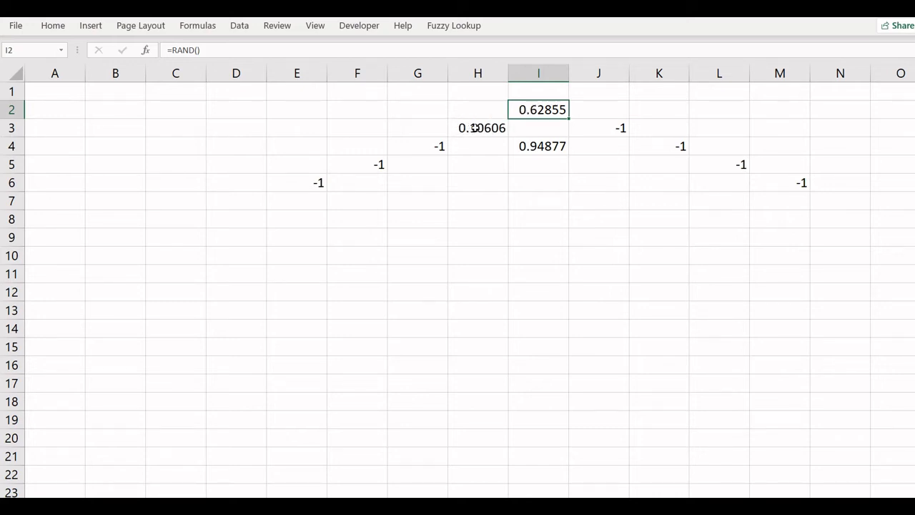
{"action": "left_click", "coordinate": [520, 146]}
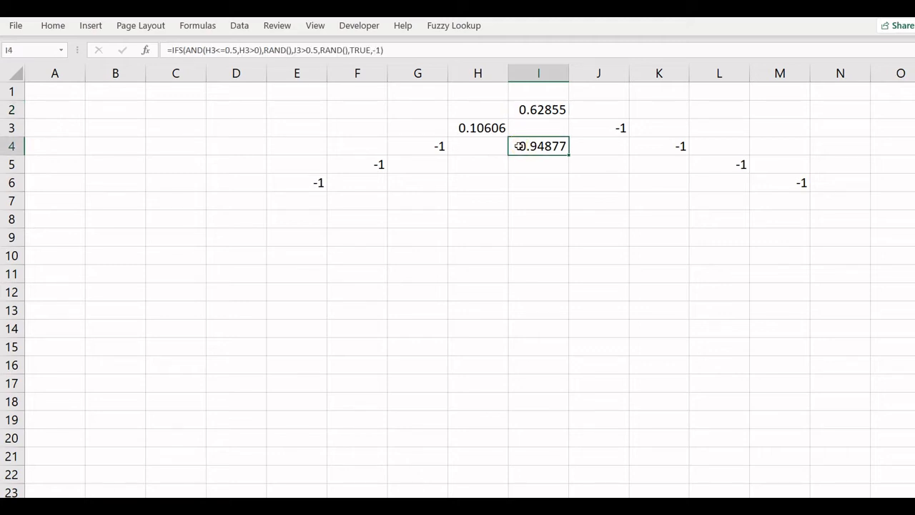
{"action": "left_click", "coordinate": [477, 164]}
{"action": "key", "text": "ctrl+v"}
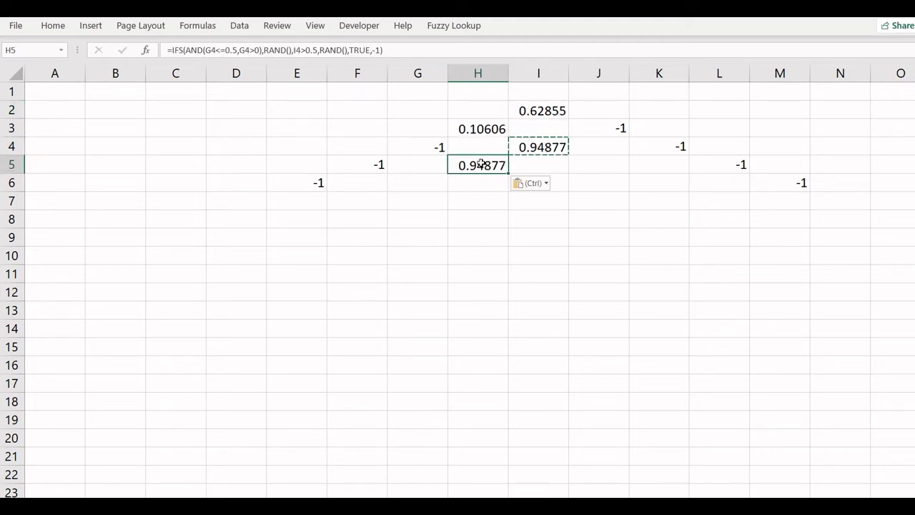
{"action": "left_click", "coordinate": [423, 184]}
{"action": "key", "text": "ctrl+v"}
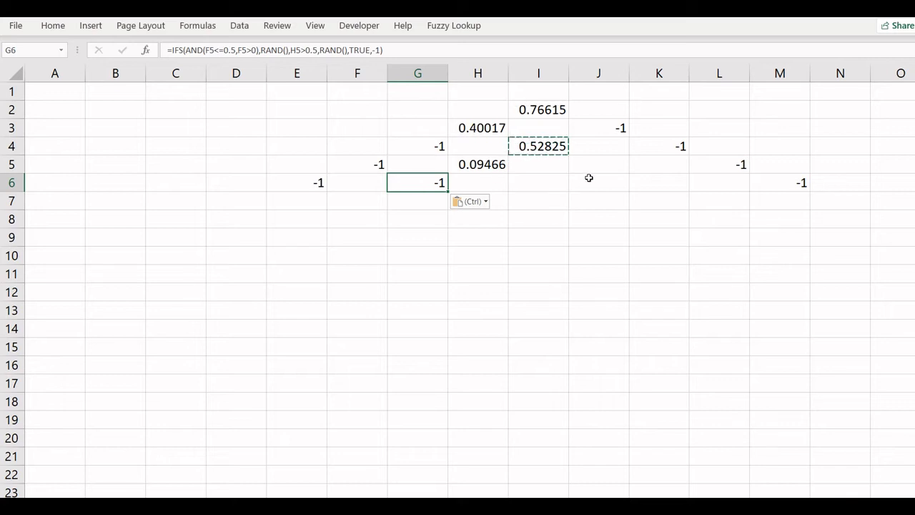
{"action": "left_click", "coordinate": [554, 183]}
{"action": "key", "text": "ctrl+v"}
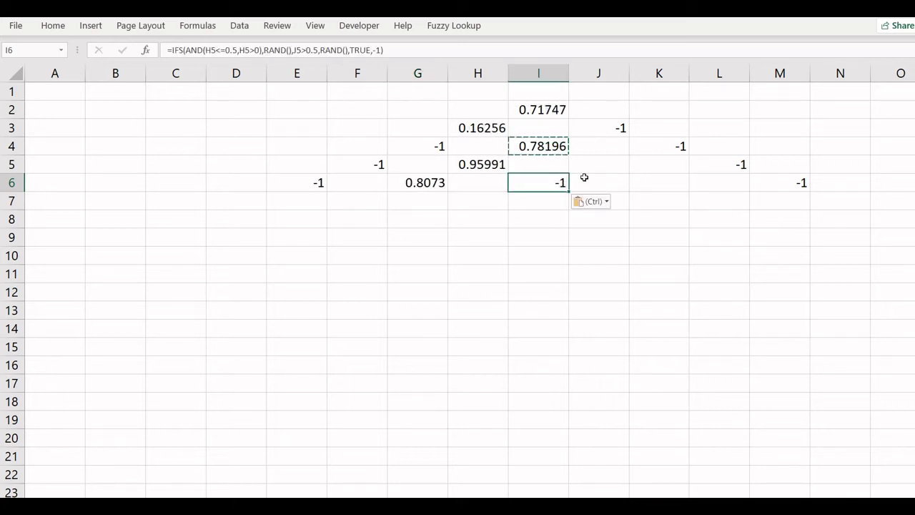
{"action": "left_click", "coordinate": [594, 165]}
{"action": "key", "text": "ctrl+v"}
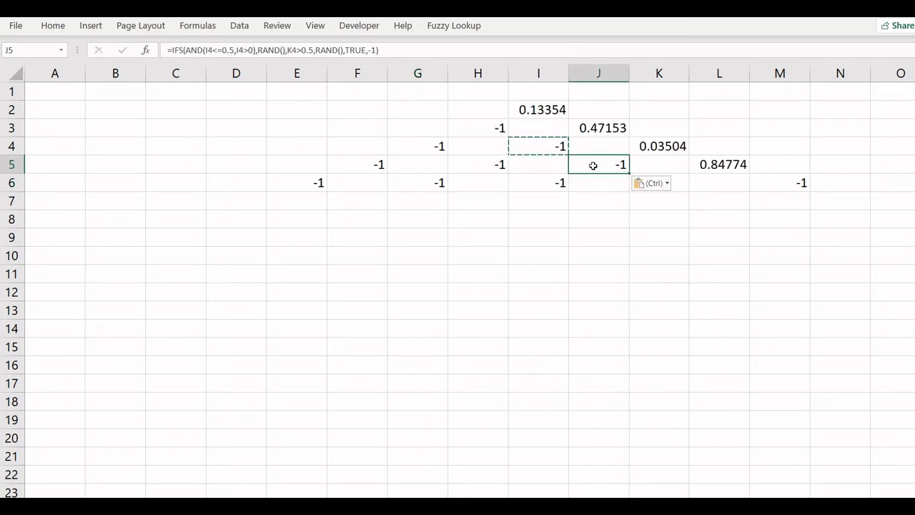
{"action": "left_click", "coordinate": [674, 184]}
{"action": "key", "text": "ctrl+v"}
{"action": "left_click", "coordinate": [589, 230]}
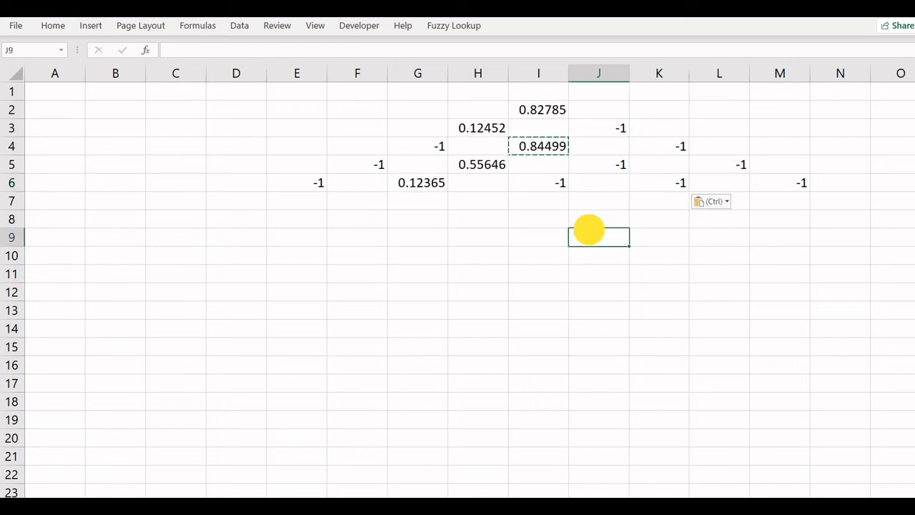
Step: Inspect the formulas in the triangle cells I2, H3, I4, H5, G6 and G4
{"action": "left_click", "coordinate": [544, 111]}
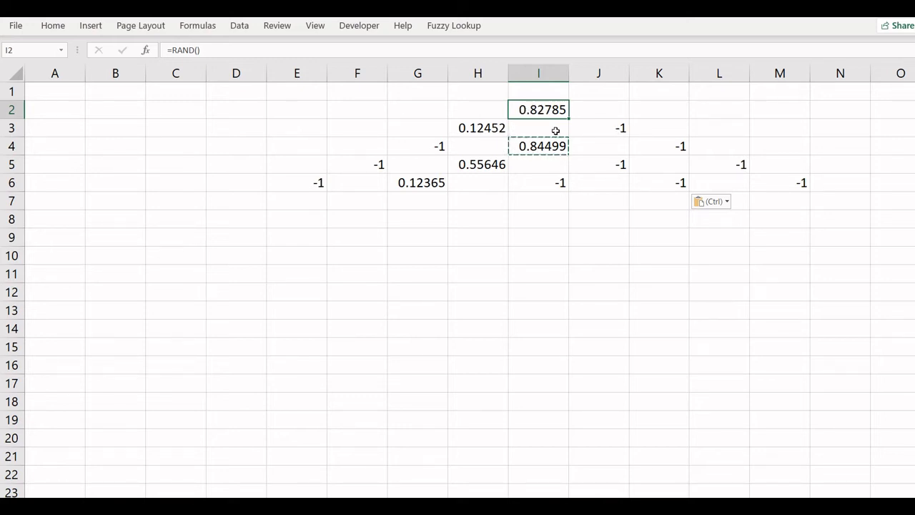
{"action": "left_click", "coordinate": [493, 128]}
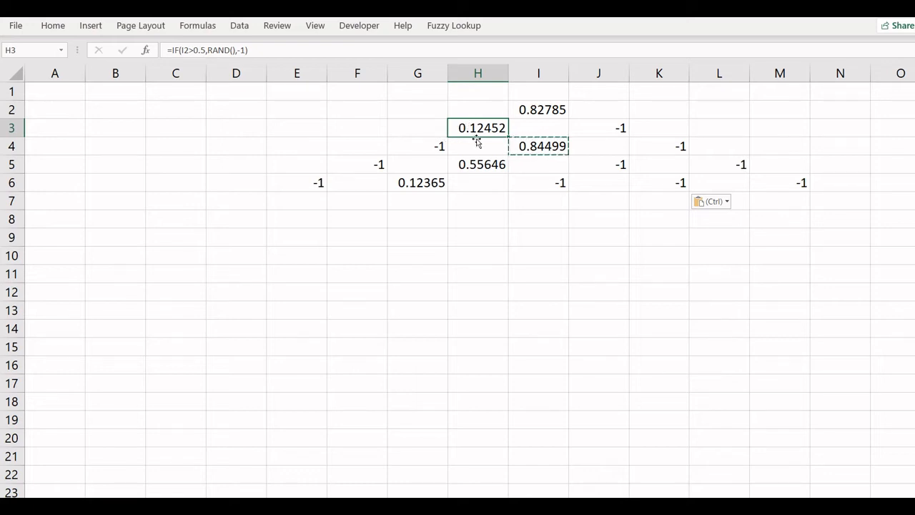
{"action": "left_click", "coordinate": [535, 147]}
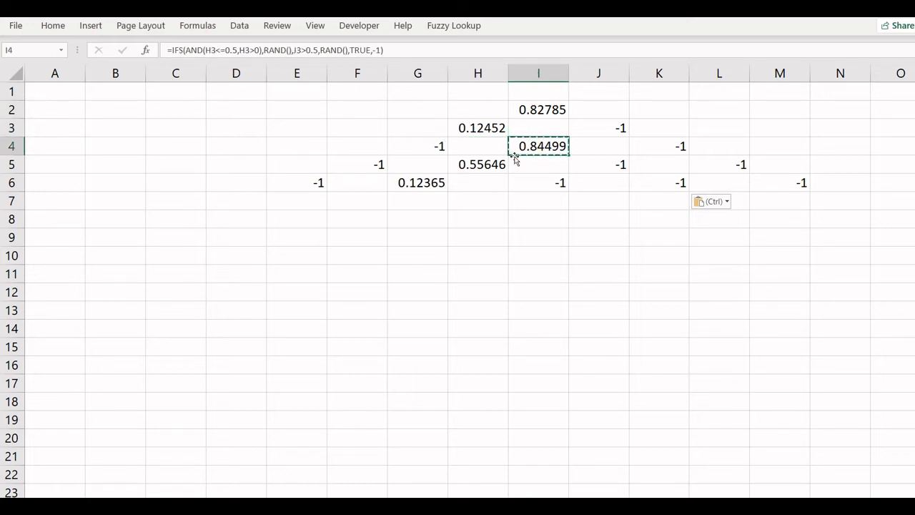
{"action": "left_click", "coordinate": [488, 165]}
{"action": "left_click", "coordinate": [437, 183]}
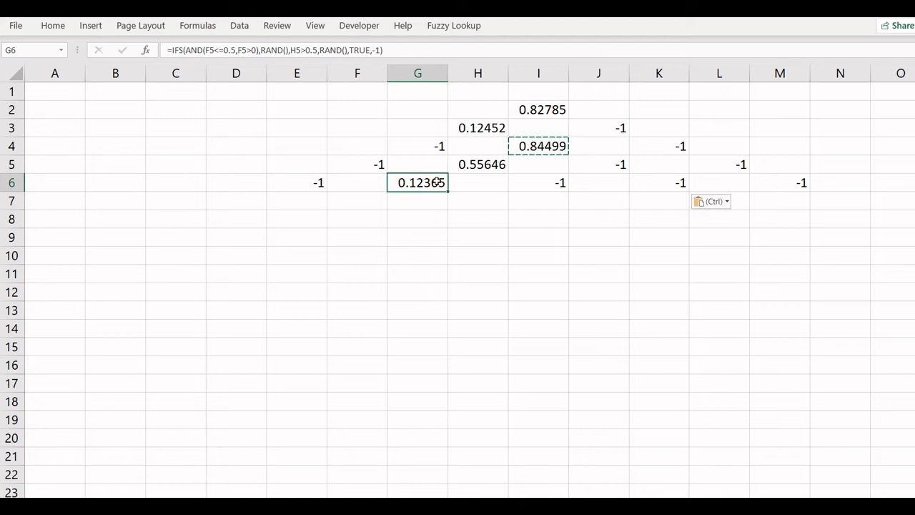
{"action": "left_click", "coordinate": [423, 219]}
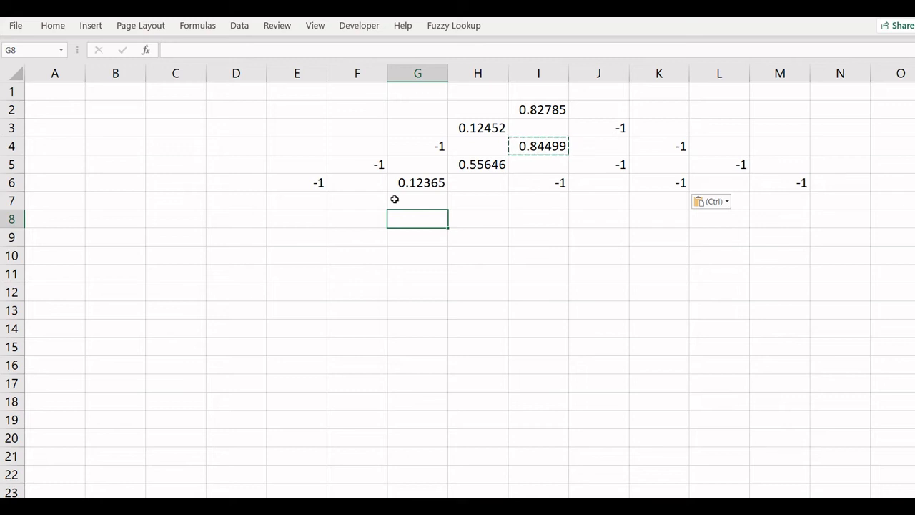
{"action": "left_click", "coordinate": [540, 104]}
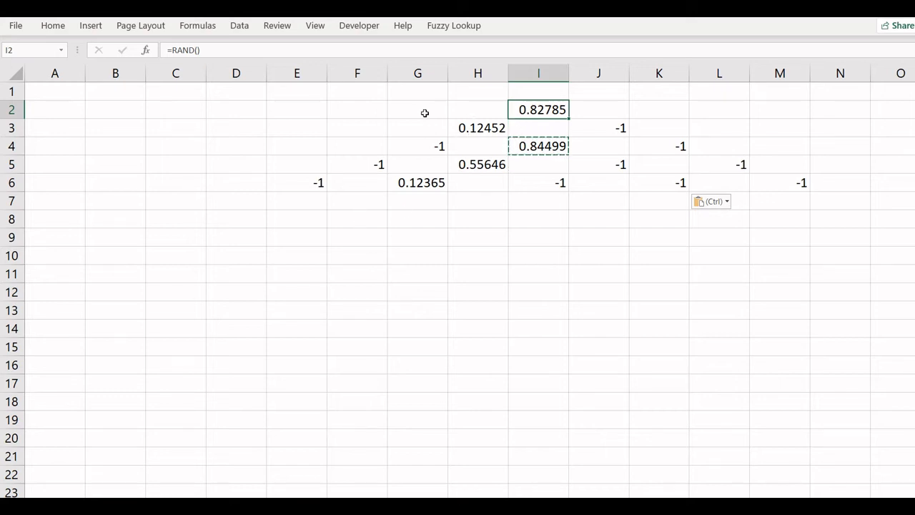
{"action": "left_click", "coordinate": [422, 140]}
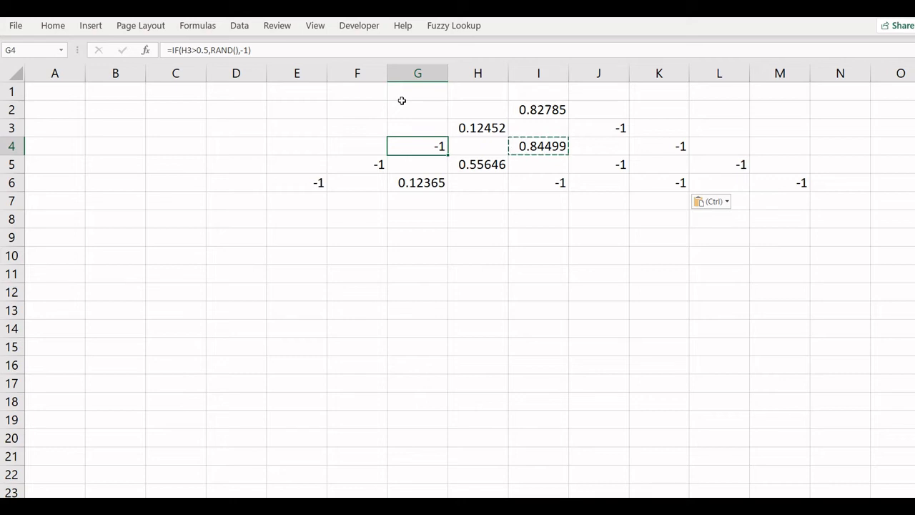
Step: Select E2:M6 and create a new conditional formatting rule for cell values equal to -1
{"action": "left_click_drag", "start_coordinate": [297, 102], "coordinate": [769, 184]}
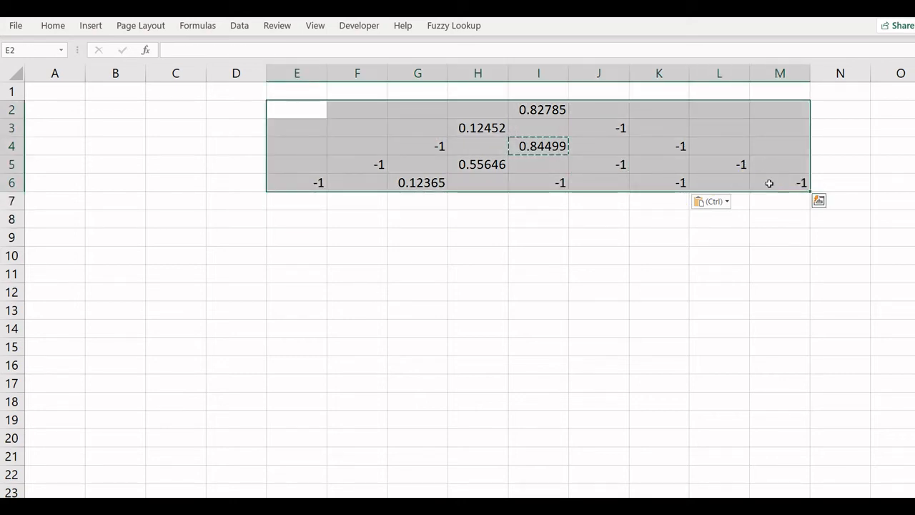
{"action": "left_click", "coordinate": [52, 26]}
{"action": "left_click", "coordinate": [536, 57]}
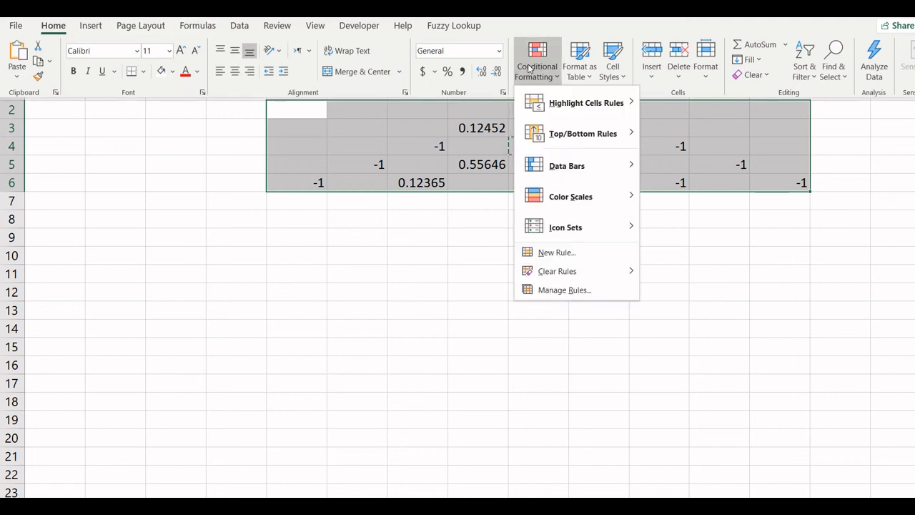
{"action": "left_click", "coordinate": [572, 253]}
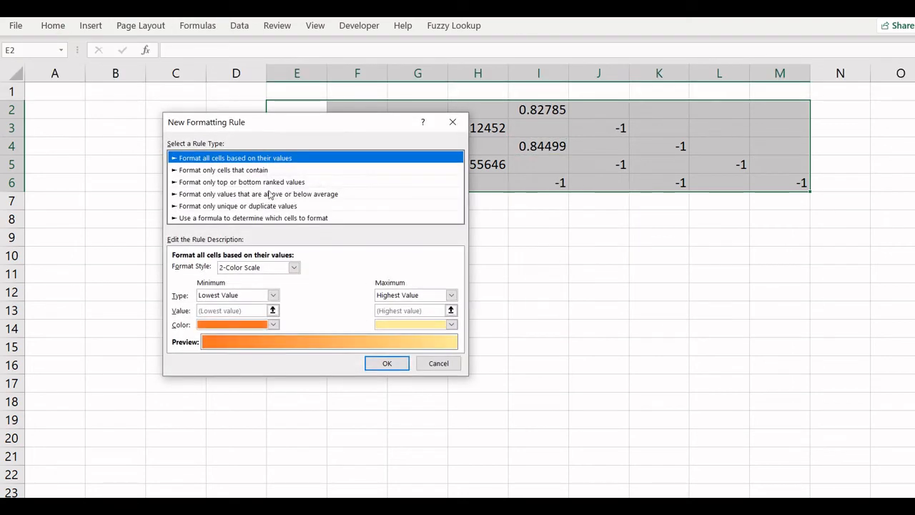
{"action": "left_click", "coordinate": [254, 163]}
{"action": "left_click", "coordinate": [262, 272]}
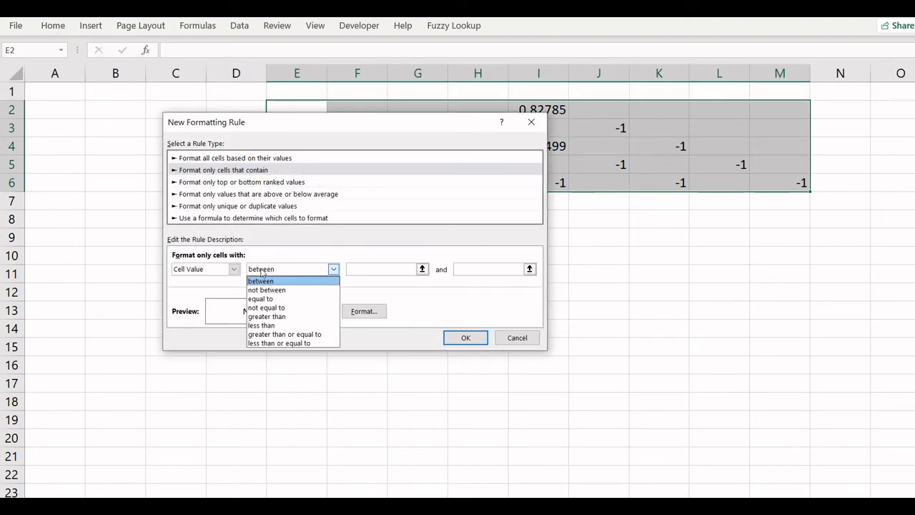
{"action": "left_click", "coordinate": [267, 299]}
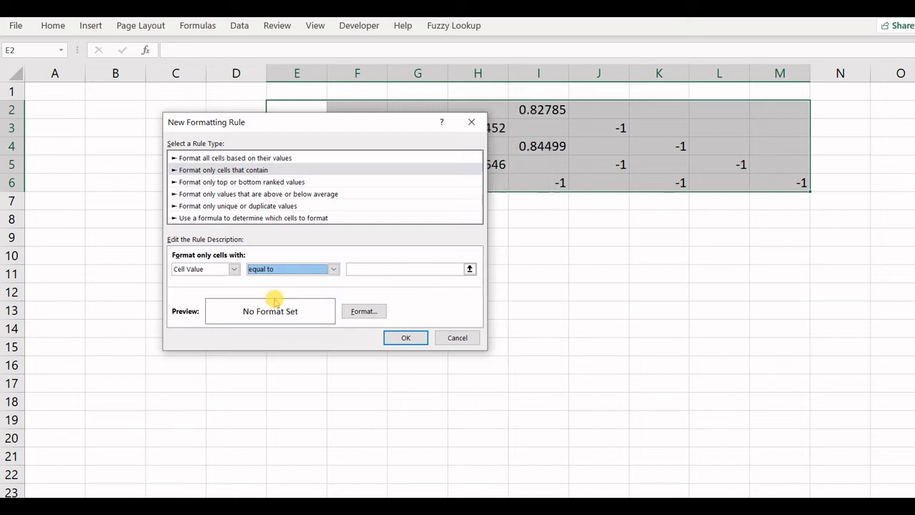
{"action": "left_click", "coordinate": [358, 268]}
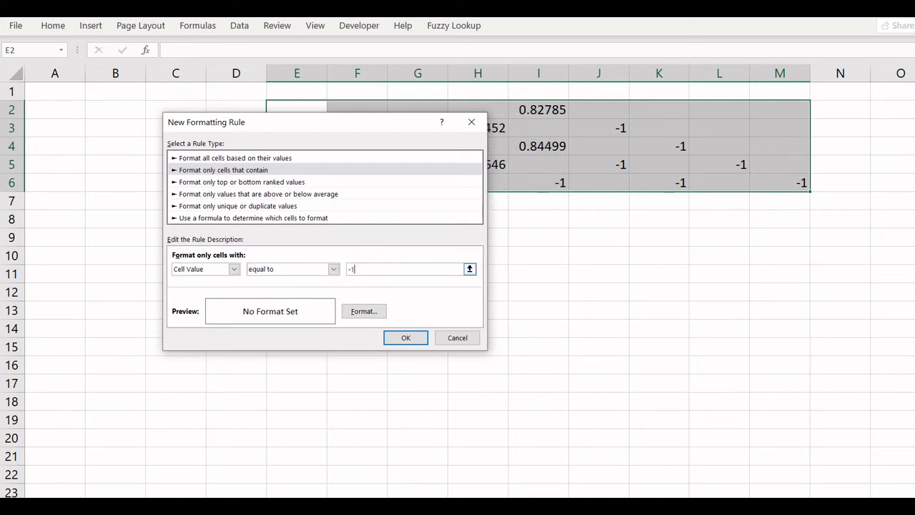
Step: Give the -1 rule a yellow fill and yellow font color, and apply it
{"action": "left_click", "coordinate": [364, 311]}
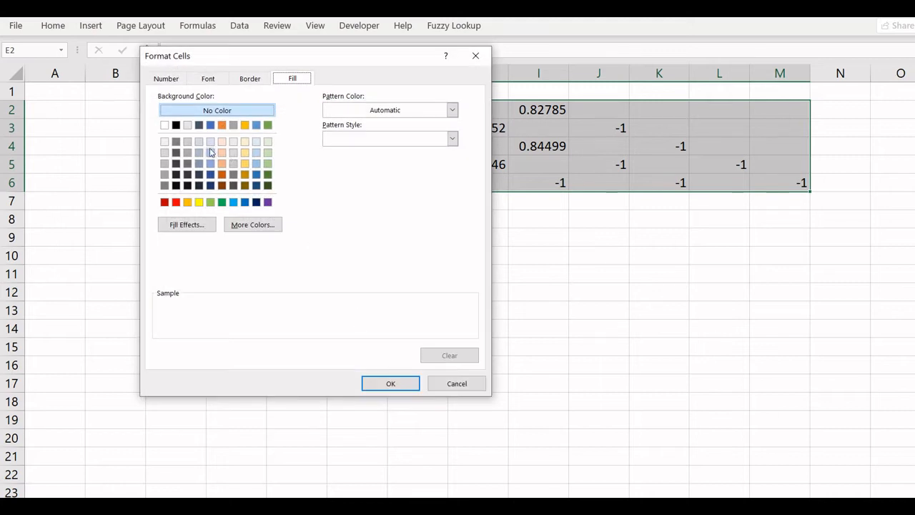
{"action": "left_click", "coordinate": [199, 202]}
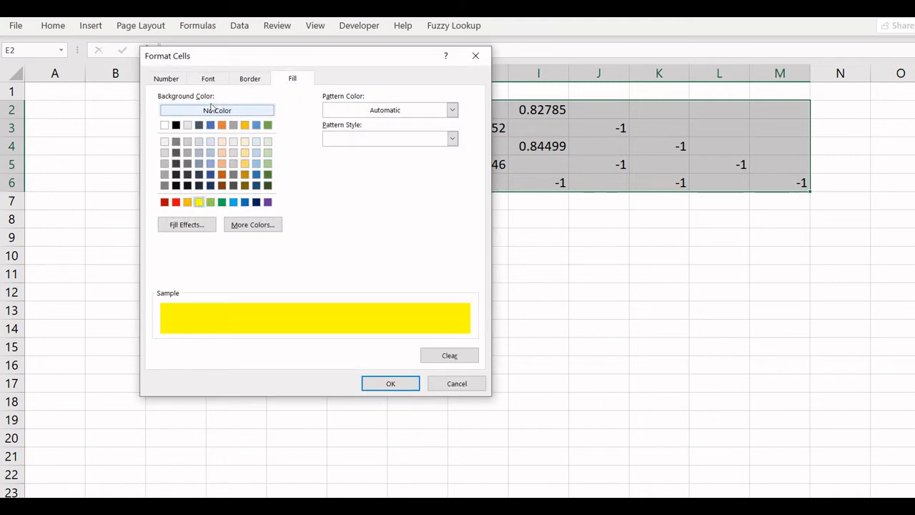
{"action": "left_click", "coordinate": [209, 79]}
{"action": "left_click", "coordinate": [381, 191]}
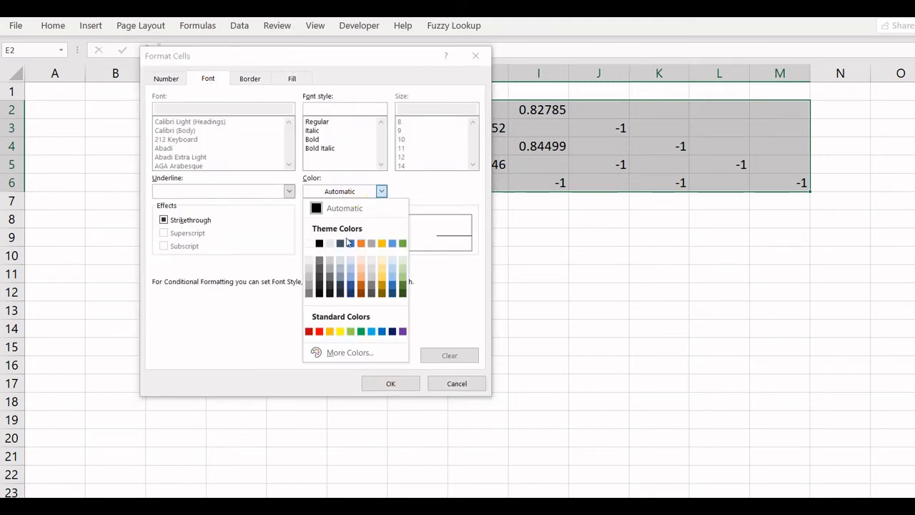
{"action": "left_click", "coordinate": [340, 333]}
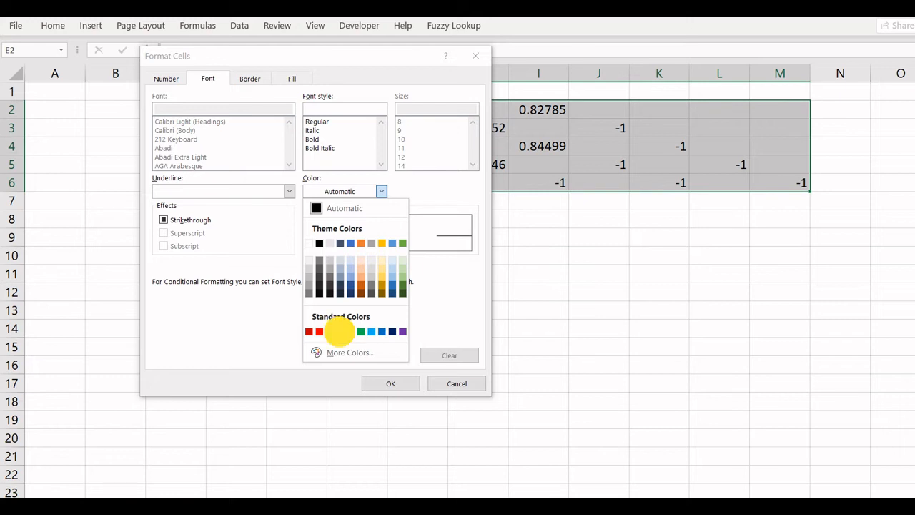
{"action": "left_click", "coordinate": [390, 385]}
{"action": "left_click", "coordinate": [406, 337]}
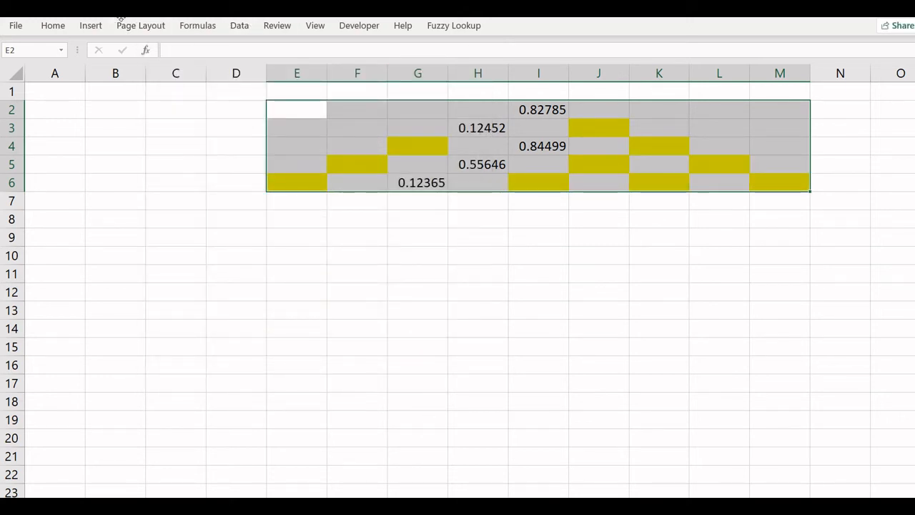
Step: Create another conditional formatting rule on the same range for cell values greater than 0
{"action": "left_click", "coordinate": [53, 26]}
{"action": "left_click", "coordinate": [53, 25]}
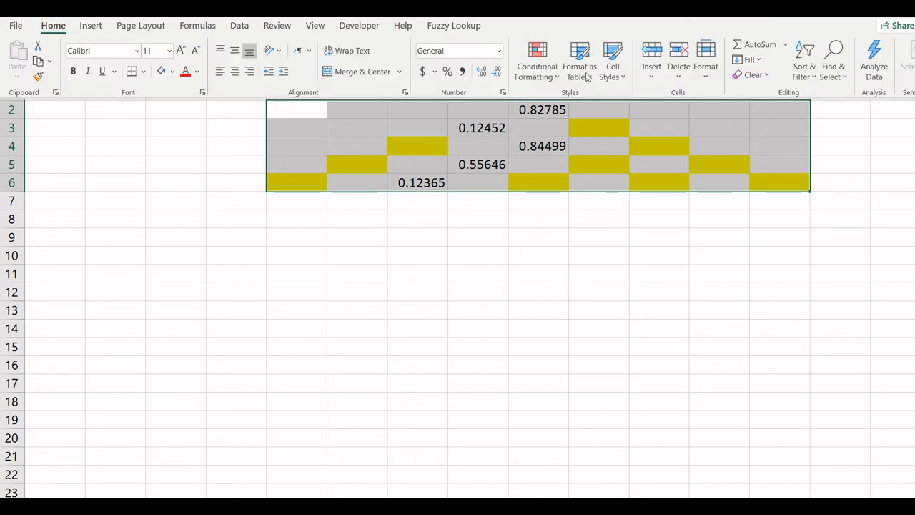
{"action": "left_click", "coordinate": [537, 68]}
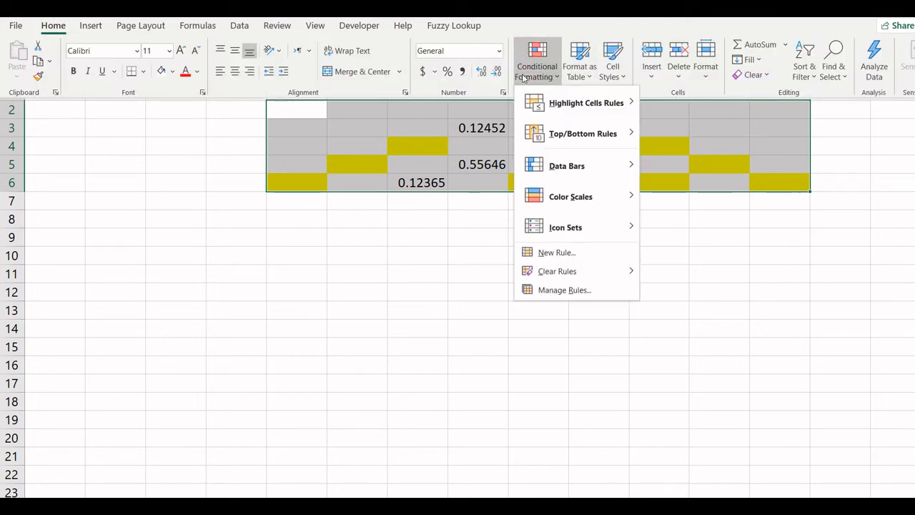
{"action": "left_click", "coordinate": [552, 252]}
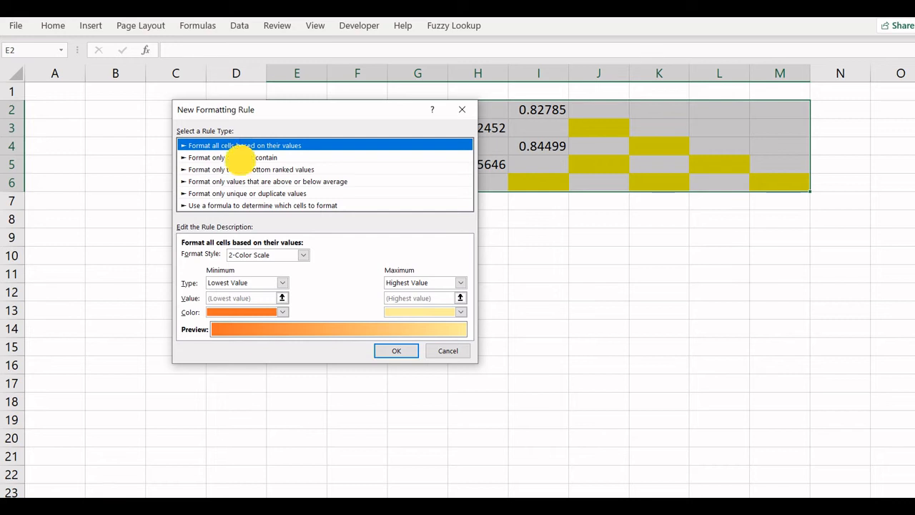
{"action": "left_click", "coordinate": [240, 158]}
{"action": "left_click", "coordinate": [344, 256]}
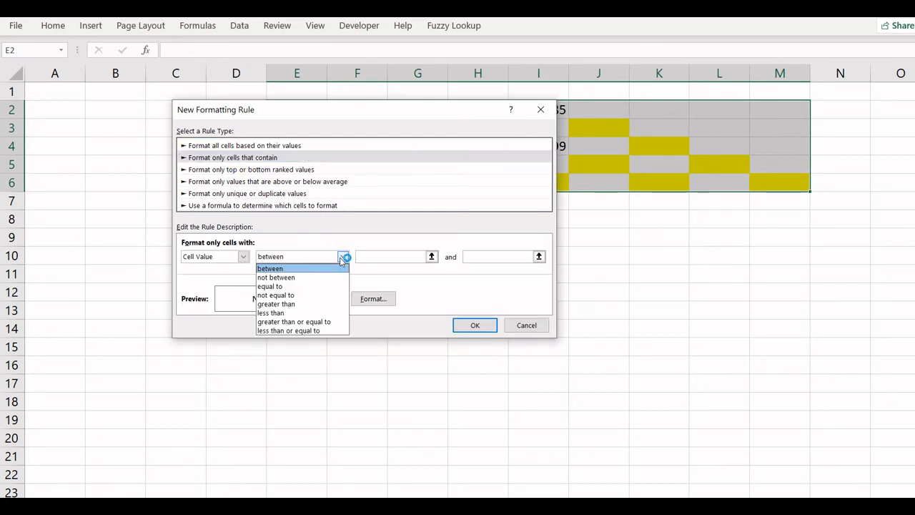
{"action": "left_click", "coordinate": [286, 304]}
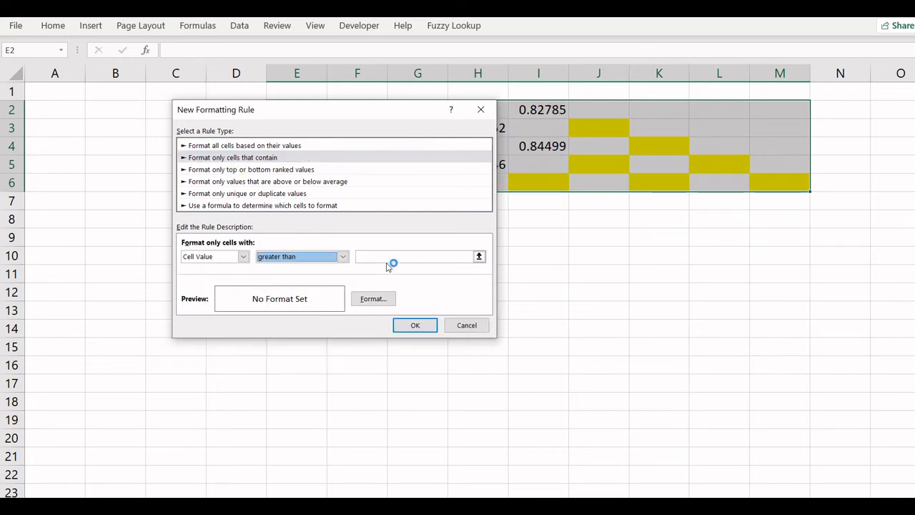
{"action": "left_click", "coordinate": [389, 256]}
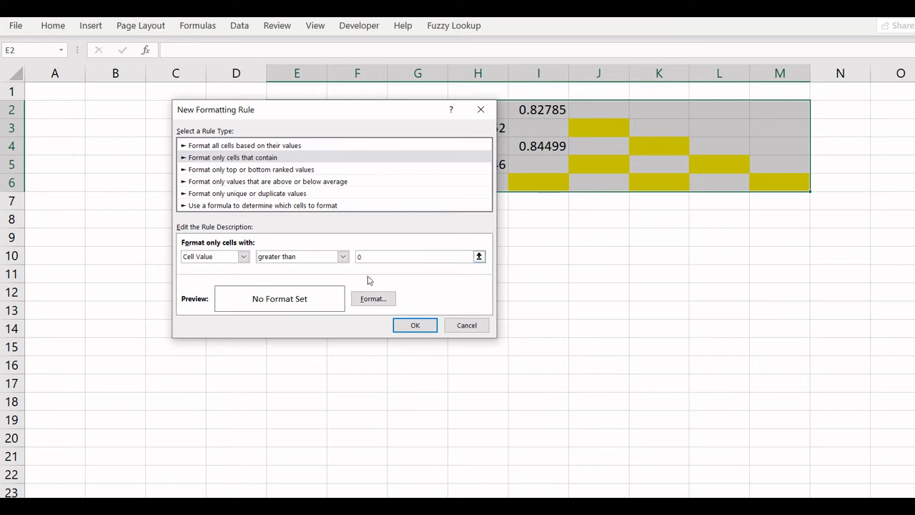
Step: Give the greater-than-0 rule a black fill and apply it
{"action": "left_click", "coordinate": [368, 298]}
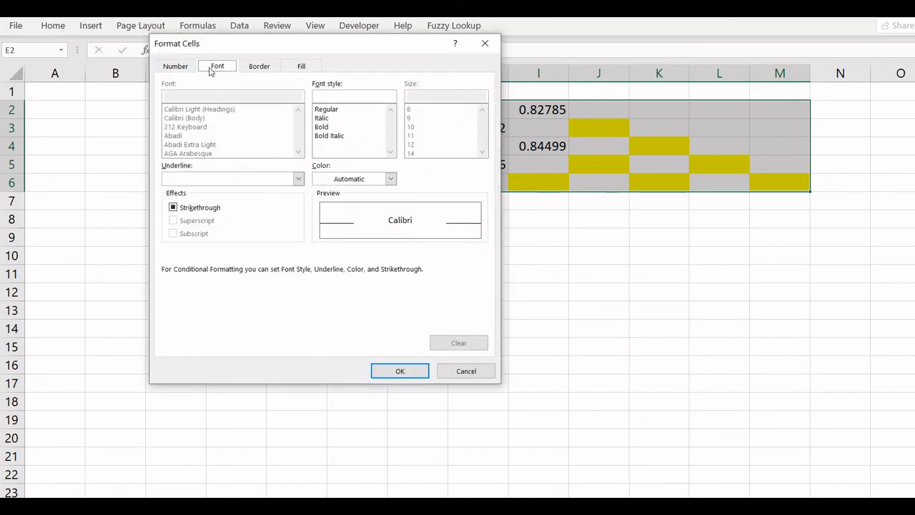
{"action": "left_click", "coordinate": [303, 66]}
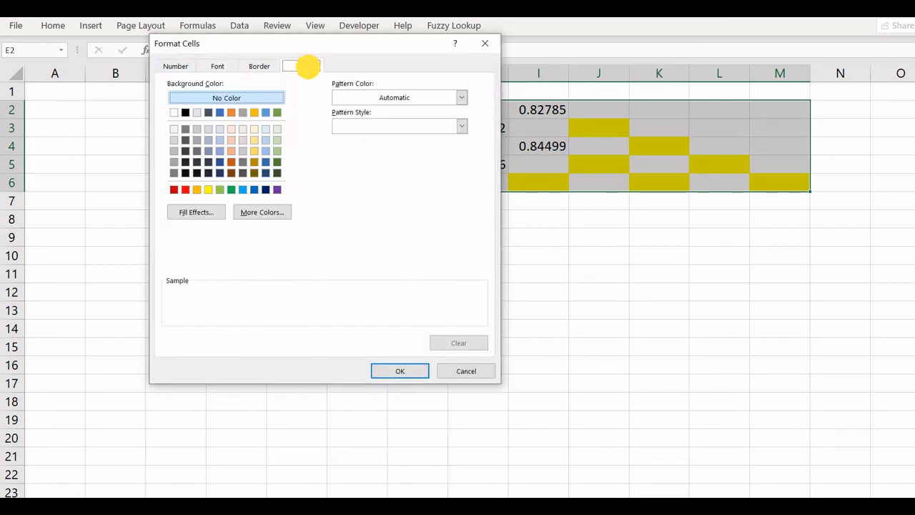
{"action": "left_click", "coordinate": [186, 113]}
{"action": "left_click", "coordinate": [217, 66]}
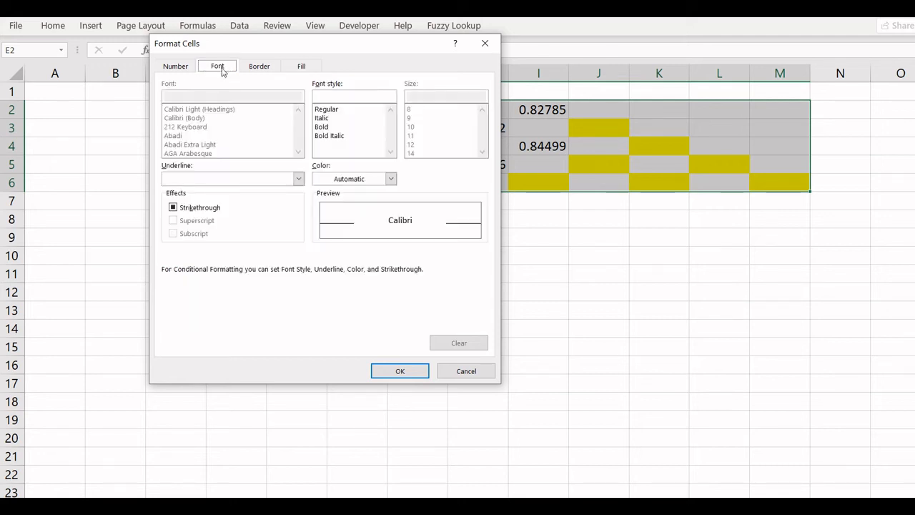
{"action": "left_click", "coordinate": [410, 374]}
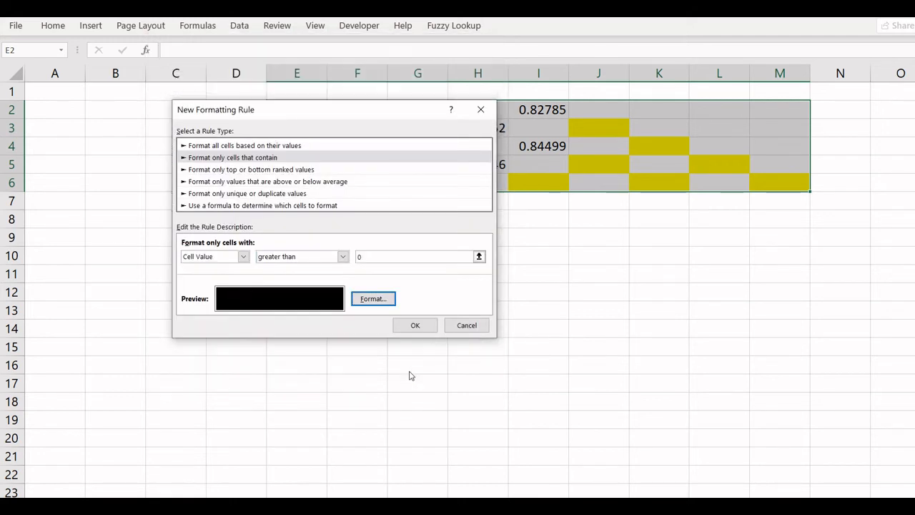
{"action": "left_click", "coordinate": [415, 325]}
{"action": "left_click", "coordinate": [503, 236]}
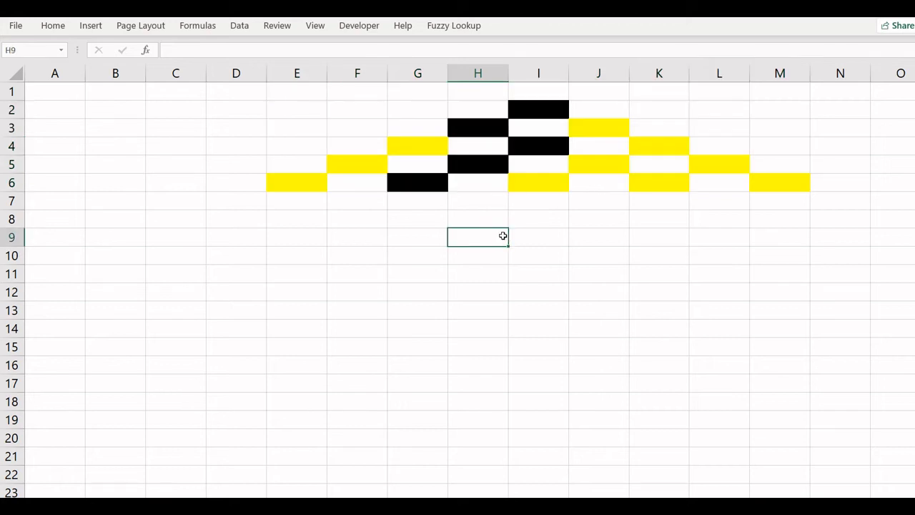
{"action": "left_click", "coordinate": [525, 105]}
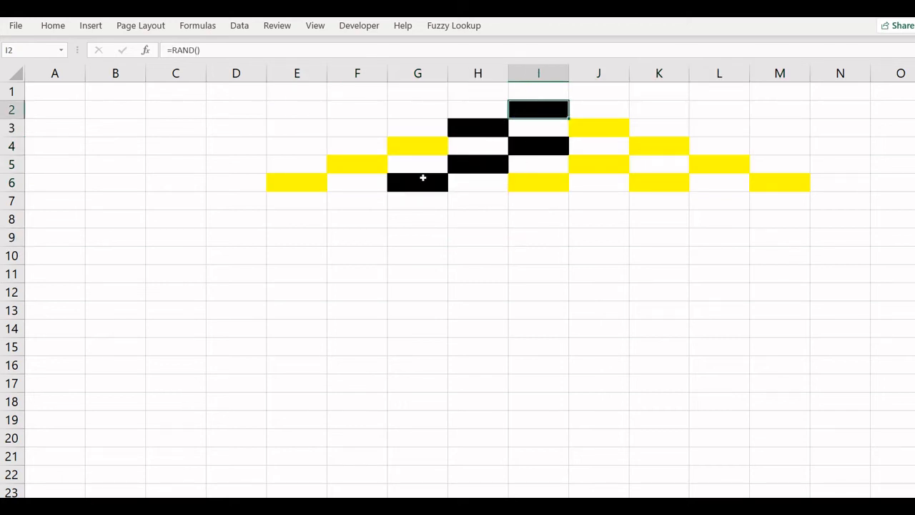
{"action": "mouse_move", "coordinate": [419, 221]}
{"action": "left_mouse_down"}
{"action": "mouse_move", "coordinate": [415, 272]}
{"action": "mouse_move", "coordinate": [414, 217]}
{"action": "left_mouse_up"}
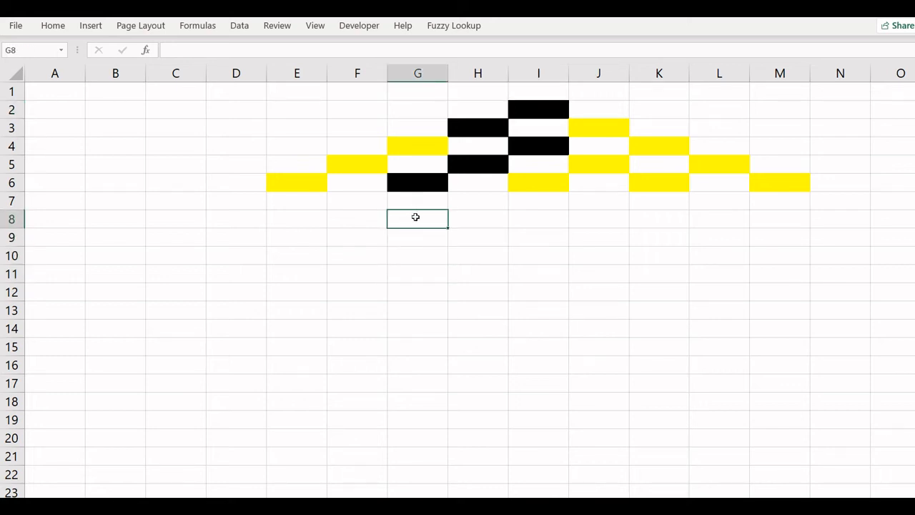
{"action": "type", "text": "=x"}
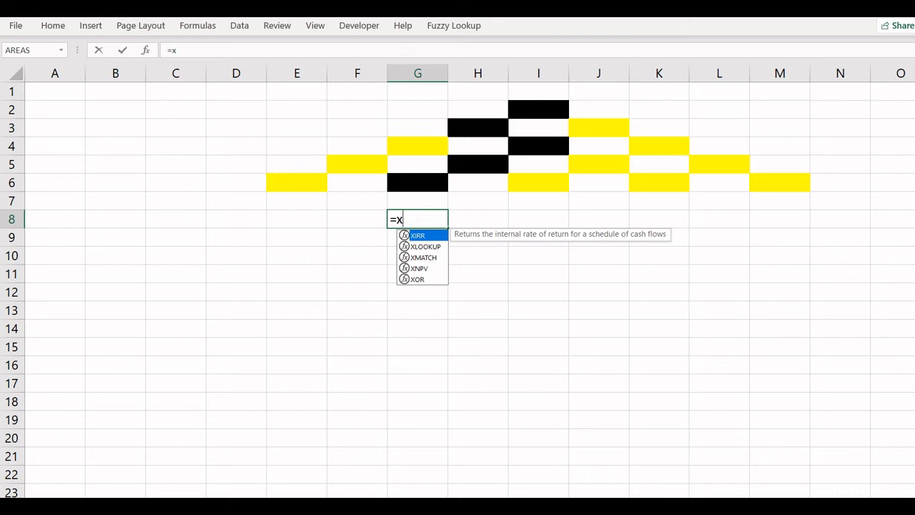
{"action": "key", "text": "BackSpace"}
{"action": "key", "text": "BackSpace"}
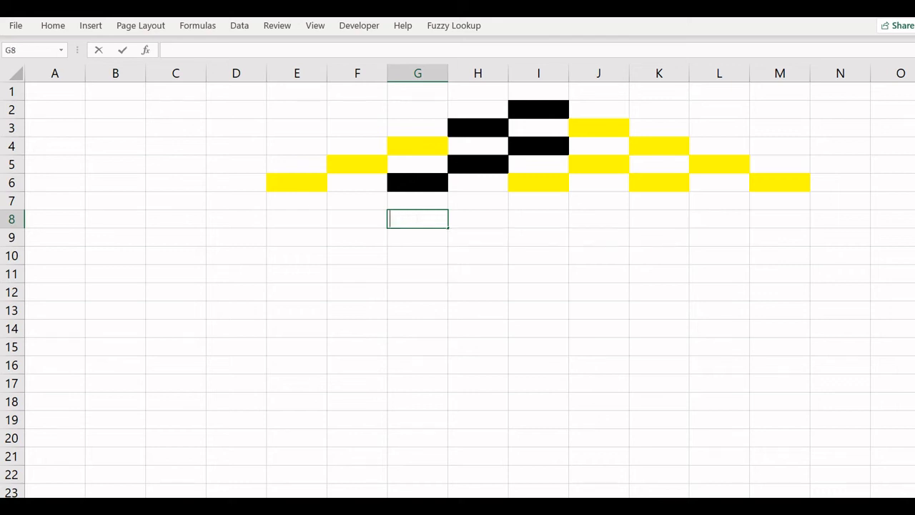
{"action": "key", "text": "Return"}
{"action": "left_click", "coordinate": [402, 224]}
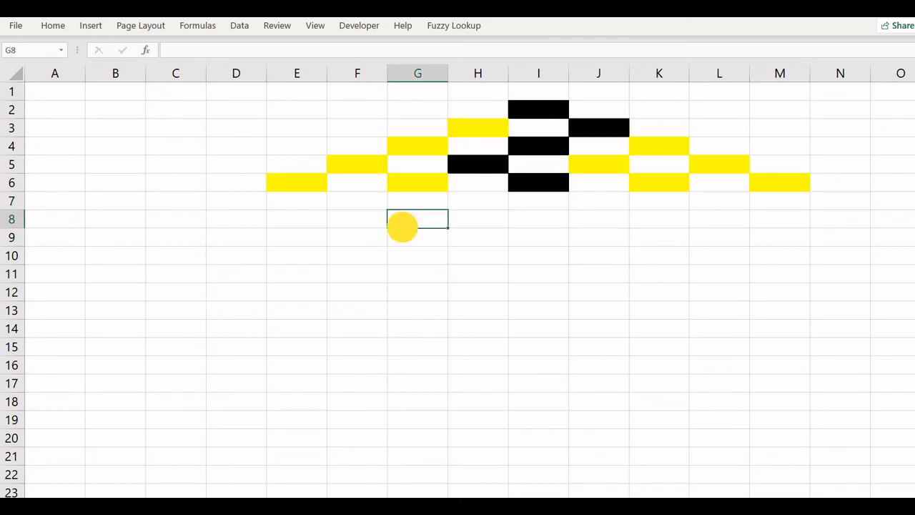
Step: Review the iterative calculation settings in the workbook's formula options
{"action": "left_click", "coordinate": [18, 27]}
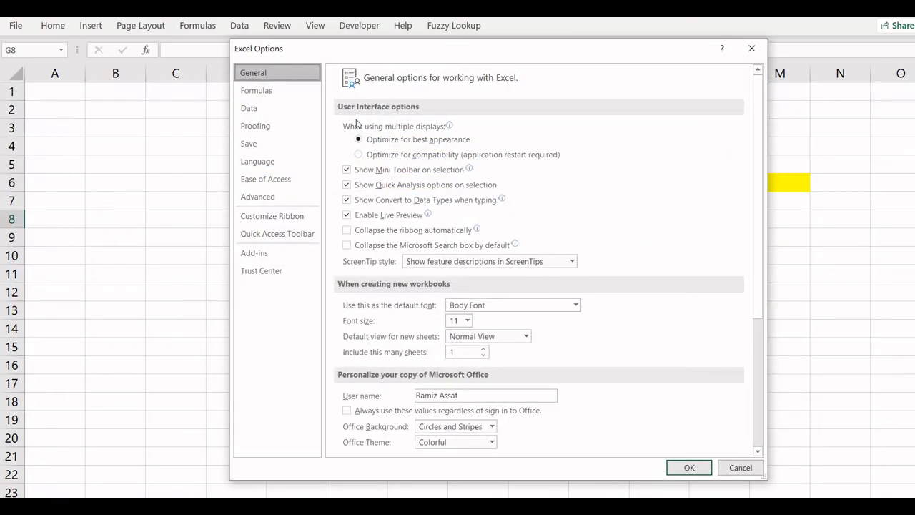
{"action": "left_click", "coordinate": [279, 93]}
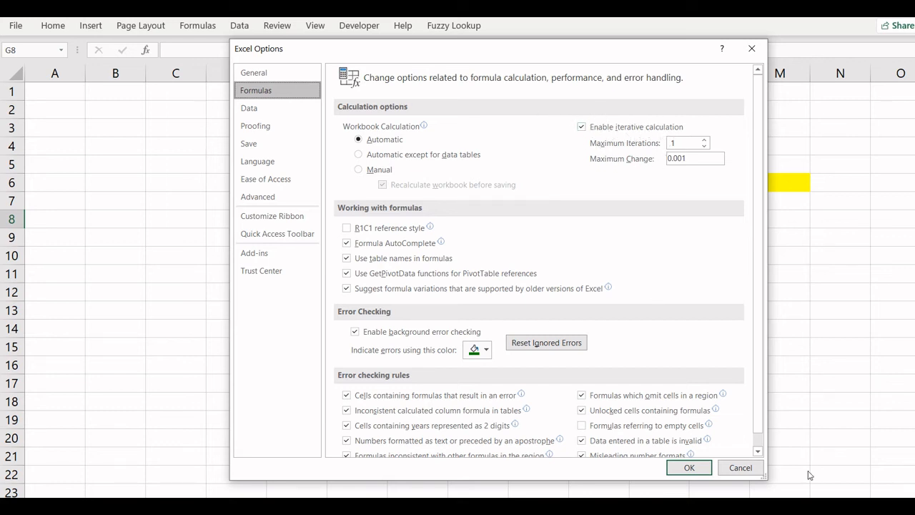
{"action": "left_click", "coordinate": [687, 467]}
Step: Enter the self-referencing counter formula =E8+IF(E6>0,1,0) in E8 to tally balls landing in the first bin
{"action": "left_click", "coordinate": [282, 219]}
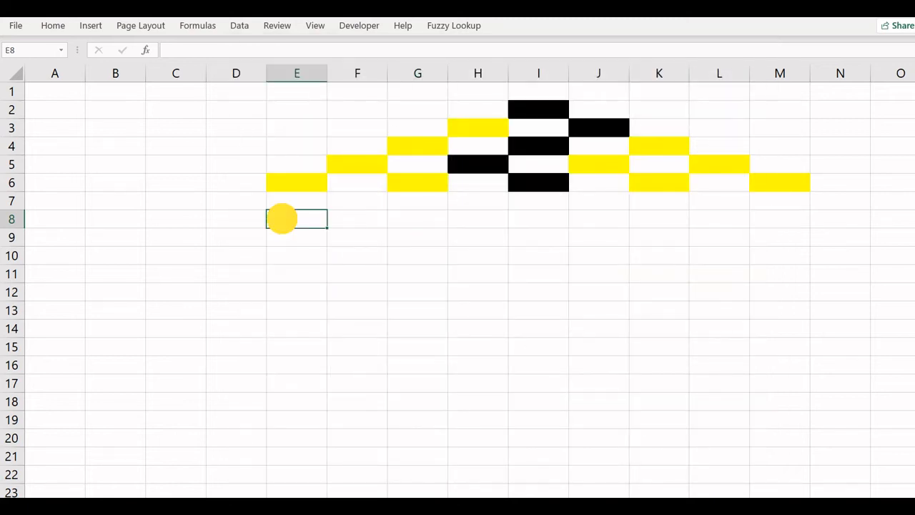
{"action": "type", "text": "=if("}
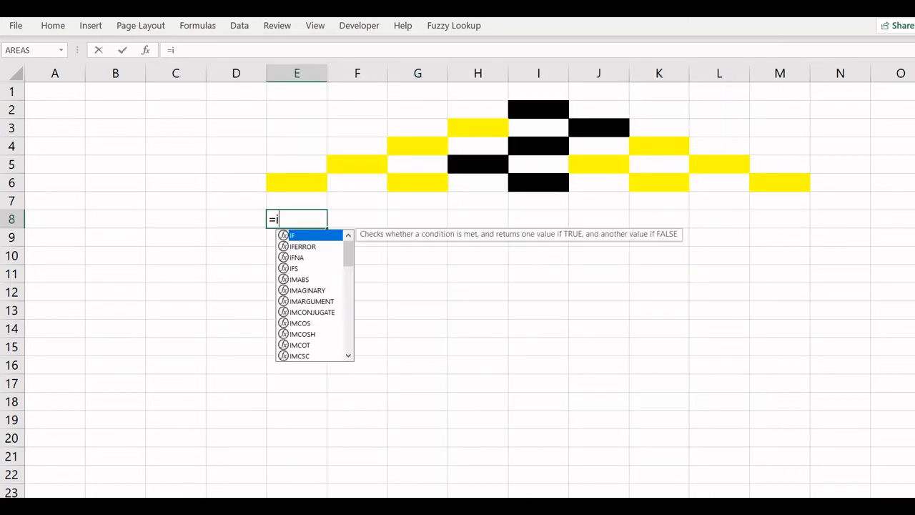
{"action": "key", "text": "BackSpace"}
{"action": "key", "text": "BackSpace"}
{"action": "key", "text": "BackSpace"}
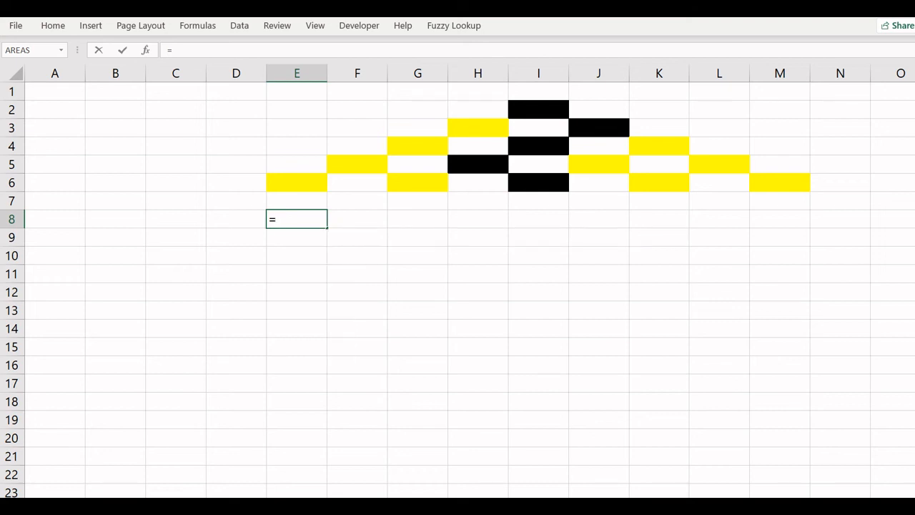
{"action": "type", "text": "e8+if("}
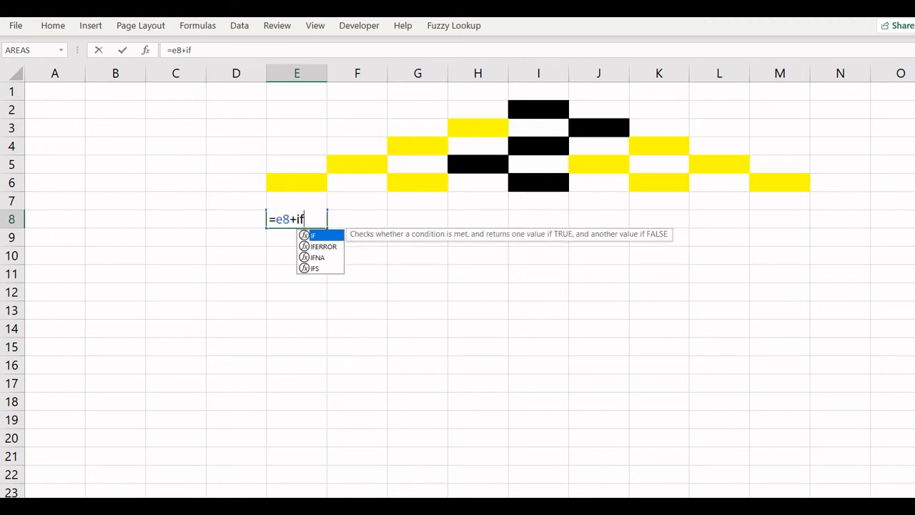
{"action": "key", "text": "Up"}
{"action": "key", "text": "Up"}
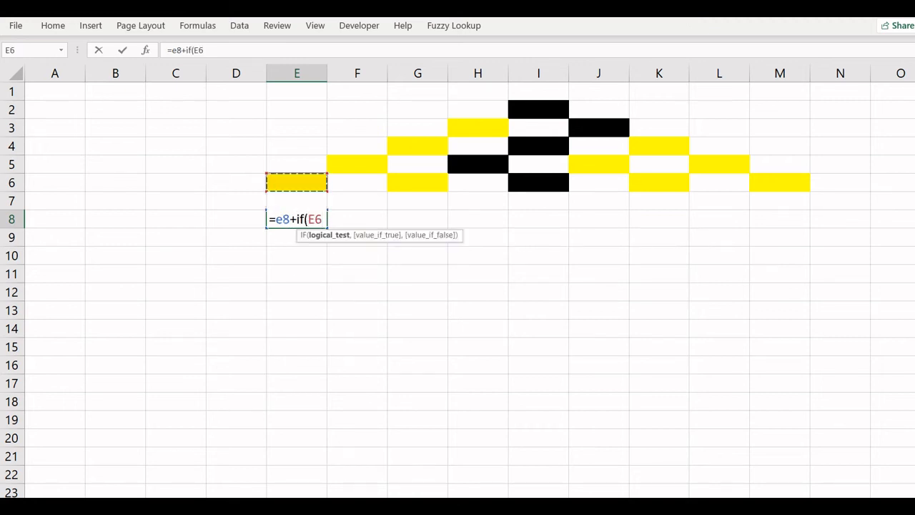
{"action": "type", "text": ">0,1"}
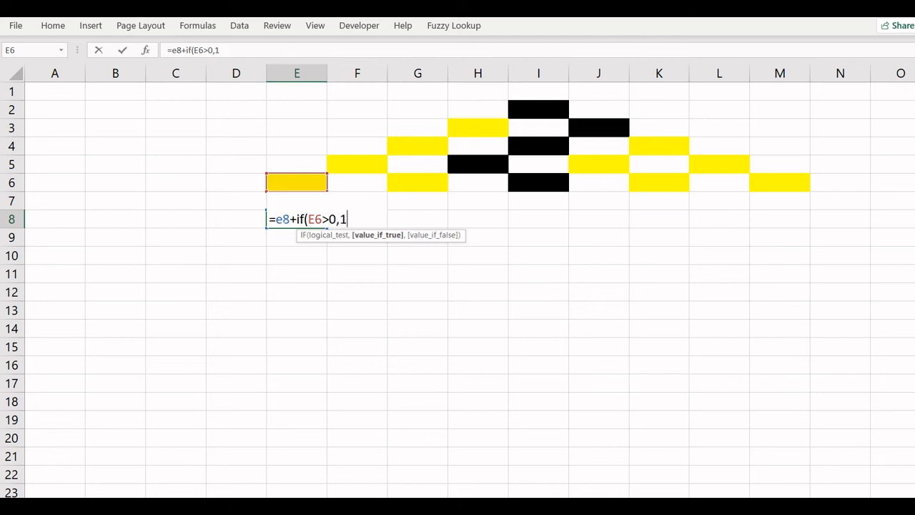
{"action": "type", "text": ",0)"}
{"action": "key", "text": "Return"}
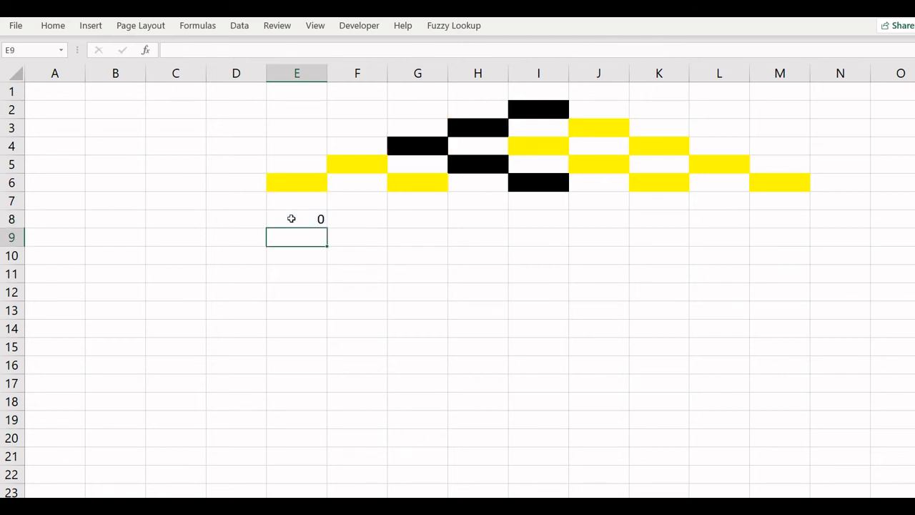
Step: Copy the E8 counter formula into G8, I8, K8 and M8 for the other bins
{"action": "left_click", "coordinate": [297, 218]}
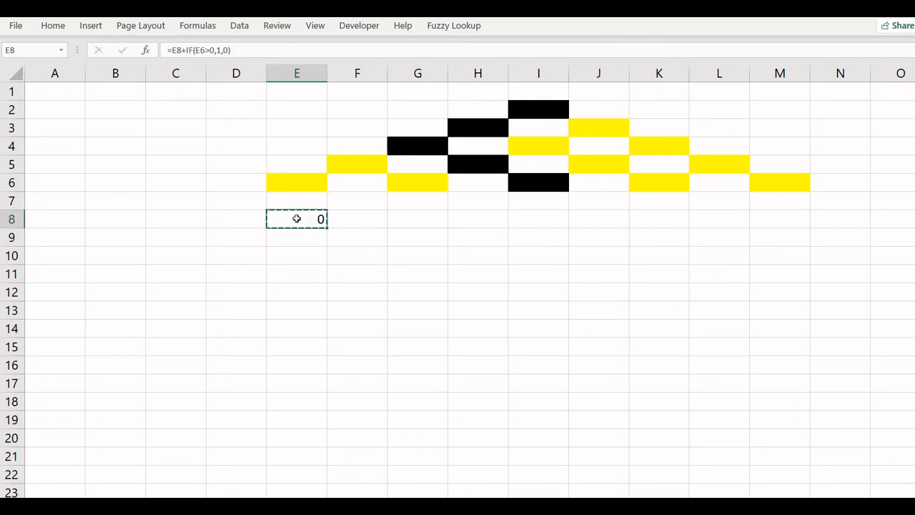
{"action": "left_click", "coordinate": [406, 224]}
{"action": "type", "text": "=G8+IF(G6>0,1,0)"}
{"action": "left_click", "coordinate": [531, 223]}
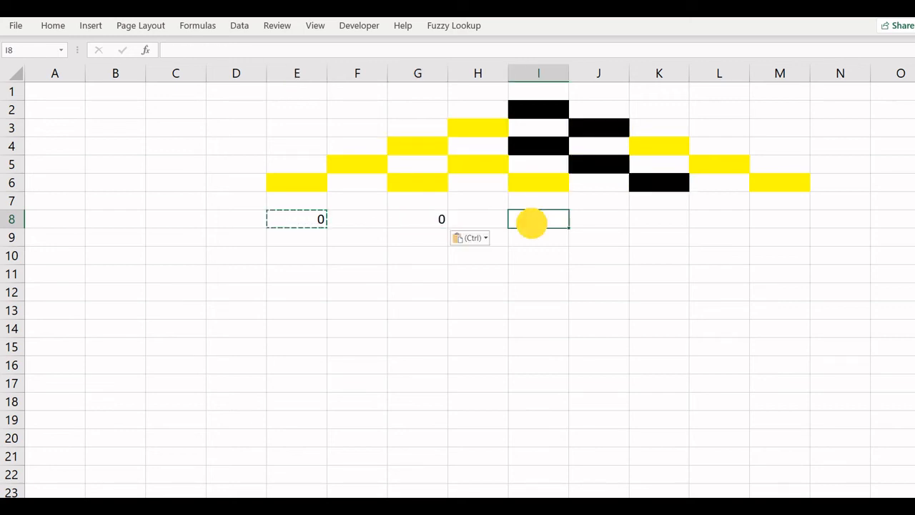
{"action": "key", "text": "ctrl+v"}
{"action": "left_click", "coordinate": [656, 221]}
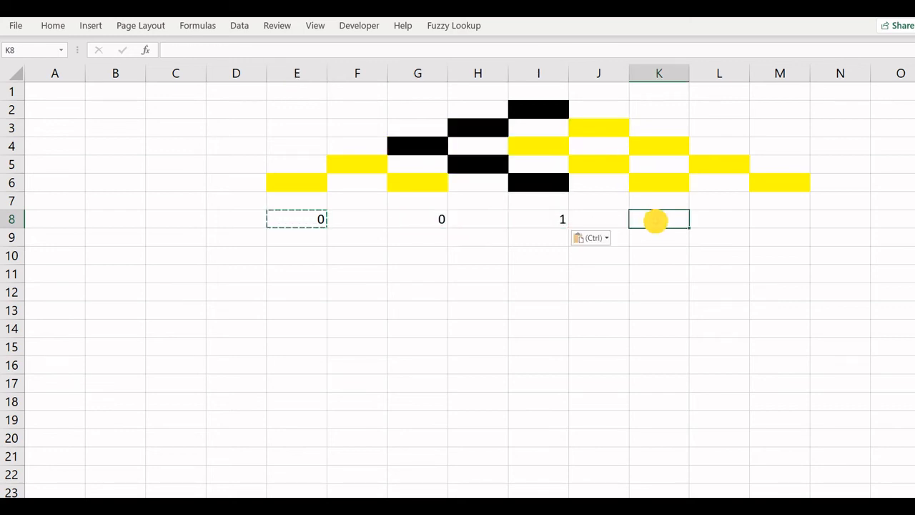
{"action": "key", "text": "ctrl+v"}
{"action": "left_click", "coordinate": [781, 219]}
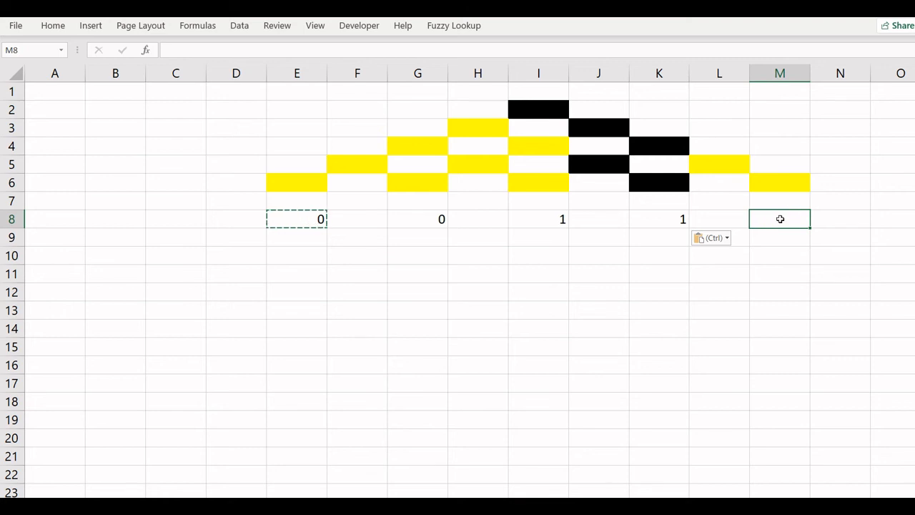
{"action": "key", "text": "ctrl+v"}
Step: Recalculate the sheet repeatedly to drop balls and accumulate the bin counts
{"action": "left_click", "coordinate": [547, 327]}
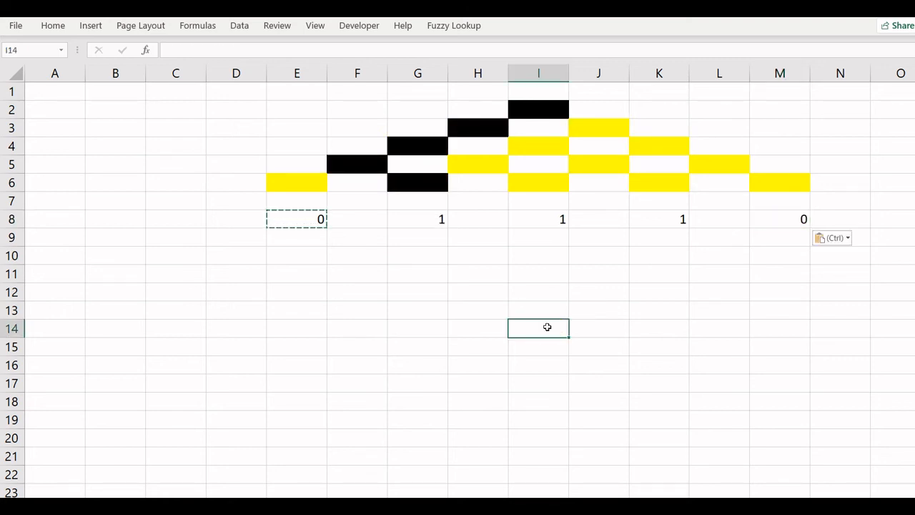
{"action": "key", "text": "F9"}
{"action": "key", "text": "F9"}
{"action": "key", "text": "F9"}
{"action": "key", "text": "F9"}
{"action": "key", "text": "F9"}
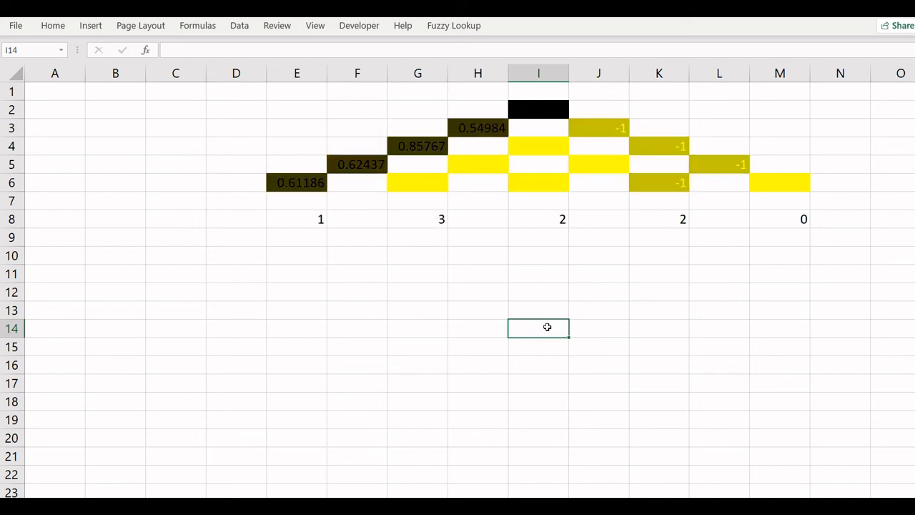
{"action": "key", "text": "F9"}
{"action": "key", "text": "F9"}
{"action": "key", "text": "F9"}
{"action": "key", "text": "F9"}
{"action": "key", "text": "F9"}
{"action": "key", "text": "F9"}
{"action": "key", "text": "F9"}
{"action": "key", "text": "F9"}
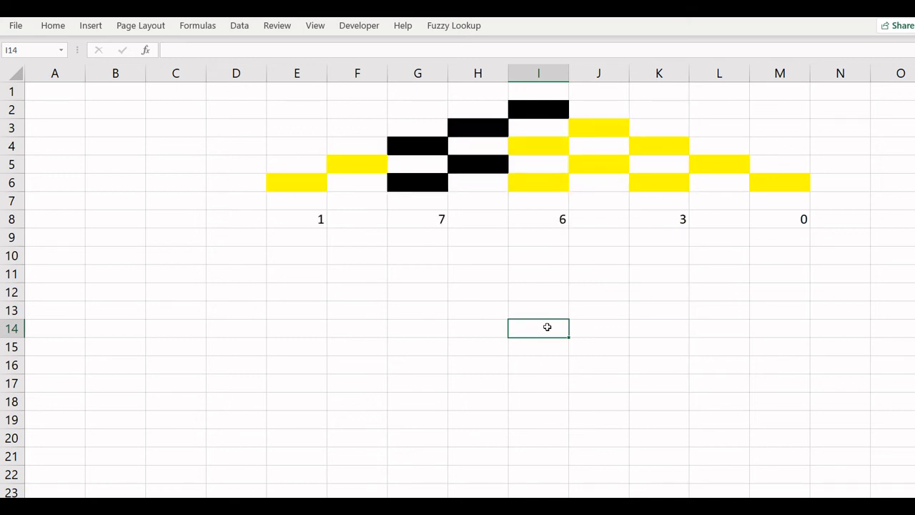
{"action": "key", "text": "F9"}
{"action": "key", "text": "F9"}
{"action": "key", "text": "F9"}
{"action": "key", "text": "F9"}
{"action": "key", "text": "F9"}
{"action": "key", "text": "F9"}
{"action": "key", "text": "F9"}
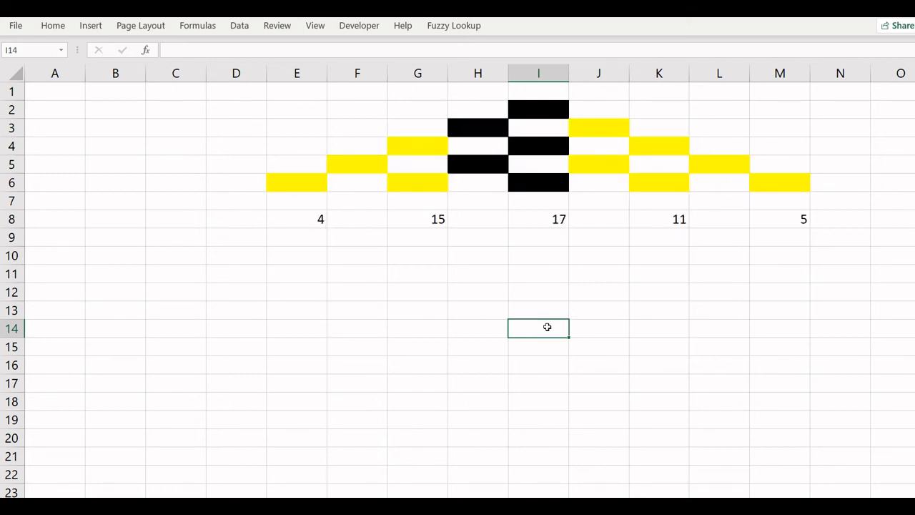
{"action": "key", "text": "F9"}
{"action": "key", "text": "F9"}
{"action": "key", "text": "F9"}
{"action": "key", "text": "F9"}
{"action": "key", "text": "F9"}
{"action": "key", "text": "F9"}
{"action": "key", "text": "F9"}
{"action": "key", "text": "F9"}
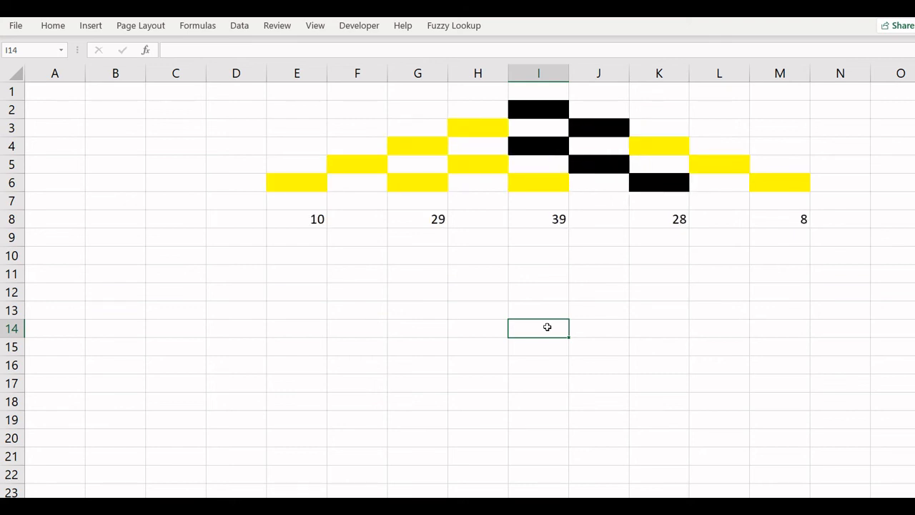
{"action": "key", "text": "F9"}
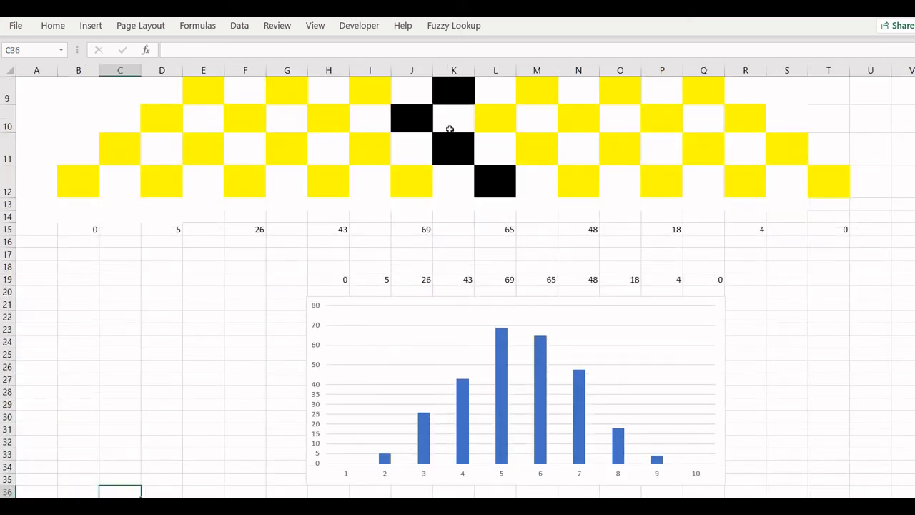
Step: Recalculate the full ten-row board several times to drop more balls through it
{"action": "left_click", "coordinate": [180, 368]}
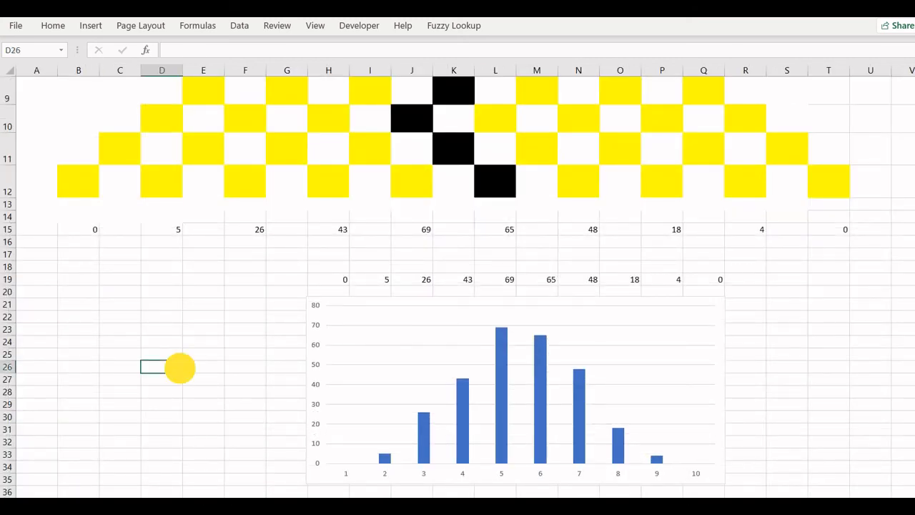
{"action": "key", "text": "Up"}
{"action": "key", "text": "Up"}
{"action": "key", "text": "Up"}
{"action": "key", "text": "Up"}
{"action": "key", "text": "Up"}
{"action": "key", "text": "Up"}
{"action": "key", "text": "Up"}
{"action": "key", "text": "Up"}
{"action": "key", "text": "Up"}
{"action": "key", "text": "Up"}
{"action": "key", "text": "Up"}
{"action": "key", "text": "Up"}
{"action": "key", "text": "Up"}
{"action": "key", "text": "Up"}
{"action": "key", "text": "Up"}
{"action": "key", "text": "Up"}
{"action": "key", "text": "Up"}
{"action": "key", "text": "Up"}
{"action": "key", "text": "Up"}
{"action": "key", "text": "Up"}
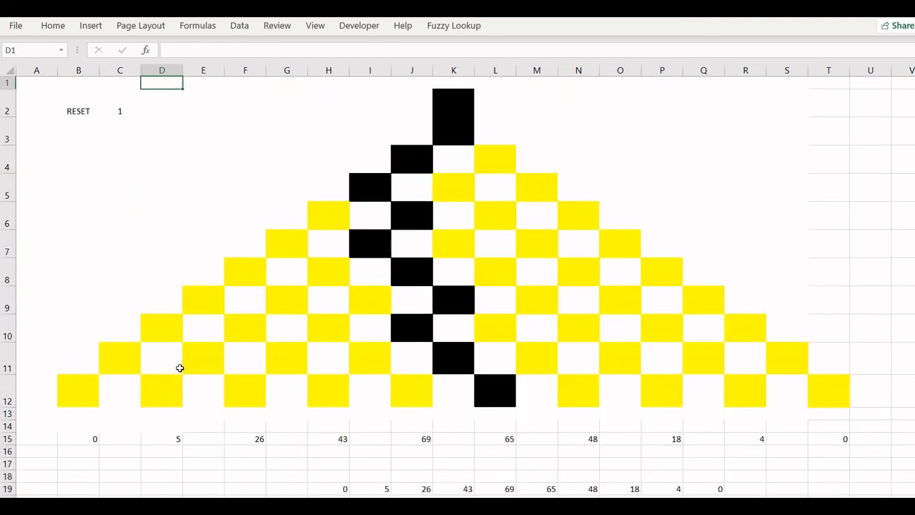
{"action": "key", "text": "Down"}
{"action": "key", "text": "Down"}
{"action": "key", "text": "Down"}
{"action": "key", "text": "Down"}
{"action": "key", "text": "Down"}
{"action": "key", "text": "Down"}
{"action": "key", "text": "Down"}
{"action": "key", "text": "Down"}
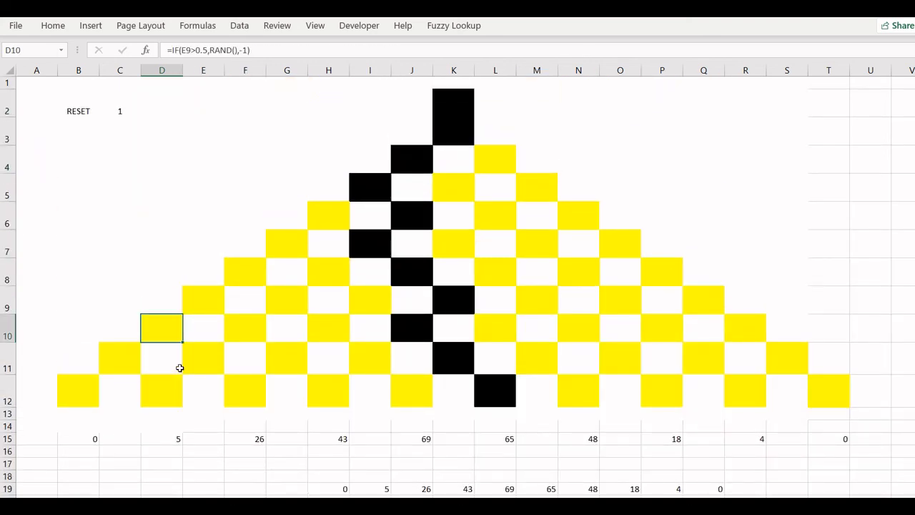
{"action": "key", "text": "F9"}
{"action": "key", "text": "F9"}
{"action": "key", "text": "F9"}
{"action": "key", "text": "F9"}
{"action": "key", "text": "F9"}
{"action": "key", "text": "F9"}
{"action": "key", "text": "F9"}
{"action": "key", "text": "F9"}
{"action": "key", "text": "F9"}
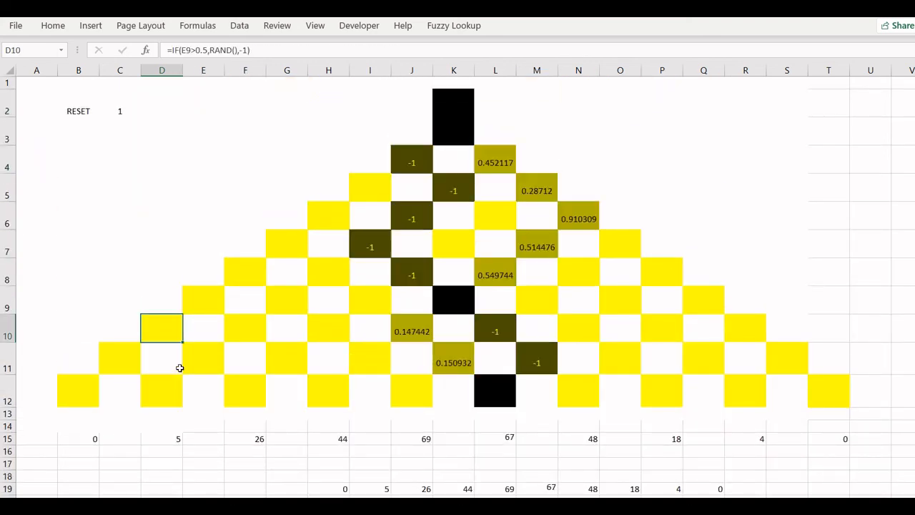
{"action": "key", "text": "F9"}
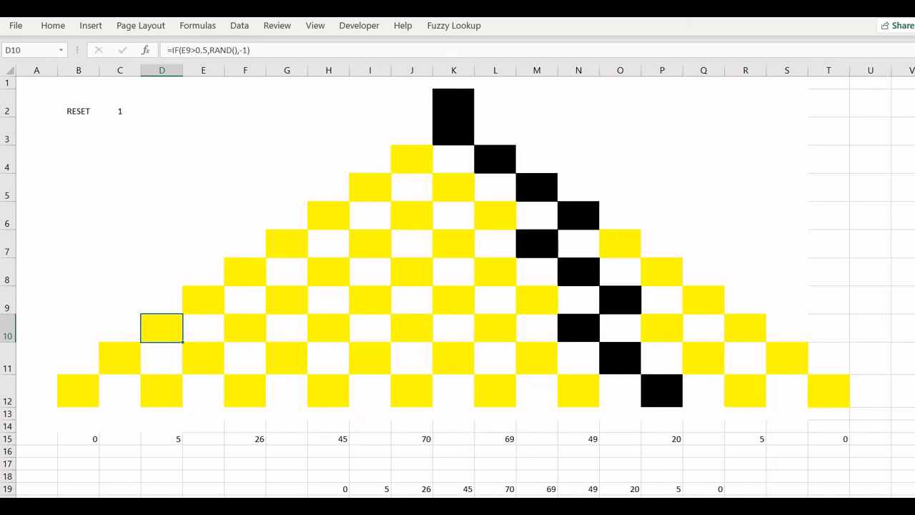
Step: Recalculate more balls while watching the bin counts and histogram chart below the board
{"action": "scroll", "coordinate": [458, 286], "scroll_direction": "down", "scroll_amount": 5}
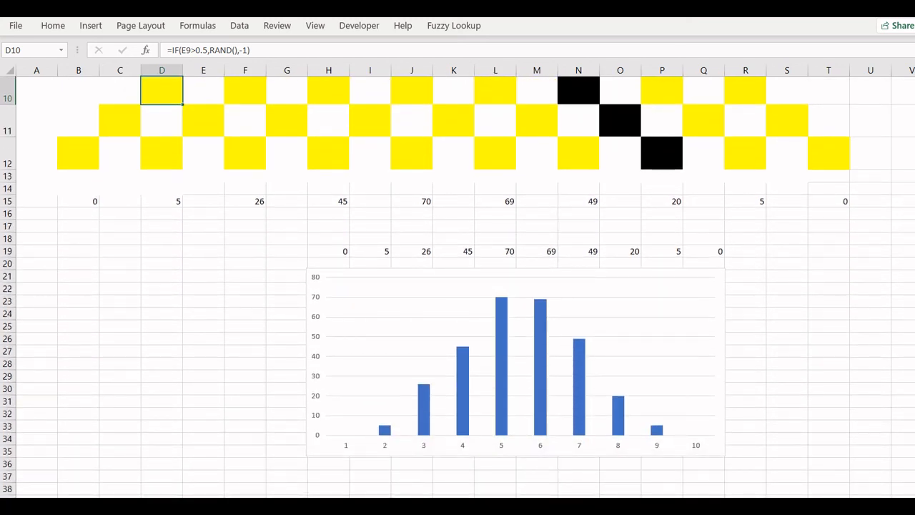
{"action": "key", "text": "F9"}
{"action": "key", "text": "F9"}
{"action": "key", "text": "F9"}
{"action": "key", "text": "F9"}
{"action": "key", "text": "F9"}
{"action": "key", "text": "F9"}
{"action": "key", "text": "F9"}
{"action": "key", "text": "F9"}
{"action": "key", "text": "F9"}
{"action": "key", "text": "F9"}
{"action": "key", "text": "F9"}
{"action": "key", "text": "F9"}
{"action": "key", "text": "F9"}
{"action": "key", "text": "F9"}
{"action": "key", "text": "F9"}
{"action": "key", "text": "F9"}
{"action": "key", "text": "F9"}
{"action": "key", "text": "F9"}
{"action": "key", "text": "F9"}
{"action": "key", "text": "F9"}
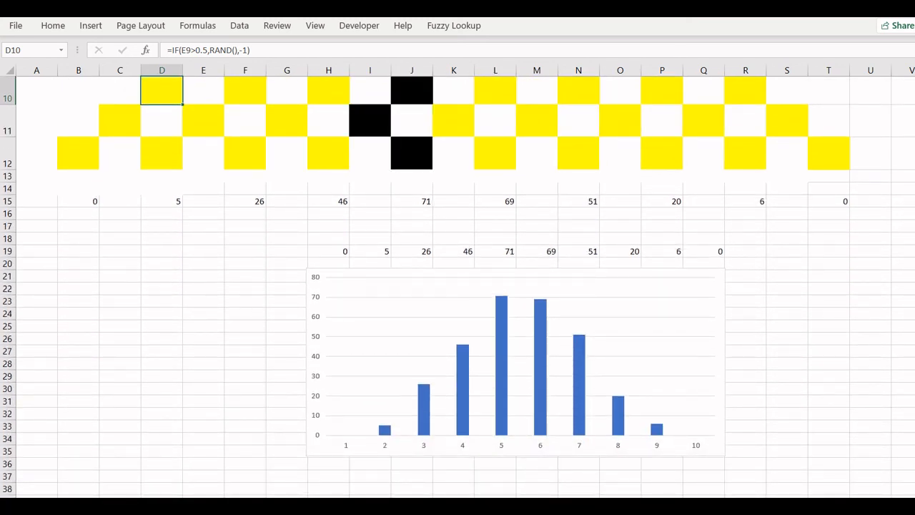
{"action": "key", "text": "F9"}
{"action": "key", "text": "F9"}
{"action": "key", "text": "F9"}
{"action": "key", "text": "F9"}
{"action": "key", "text": "F9"}
{"action": "key", "text": "F9"}
{"action": "key", "text": "F9"}
{"action": "key", "text": "F9"}
{"action": "key", "text": "F9"}
{"action": "key", "text": "F9"}
{"action": "key", "text": "F9"}
{"action": "key", "text": "F9"}
{"action": "key", "text": "F9"}
{"action": "key", "text": "F9"}
{"action": "key", "text": "F9"}
{"action": "key", "text": "F9"}
{"action": "key", "text": "F9"}
{"action": "key", "text": "F9"}
{"action": "key", "text": "F9"}
{"action": "key", "text": "F9"}
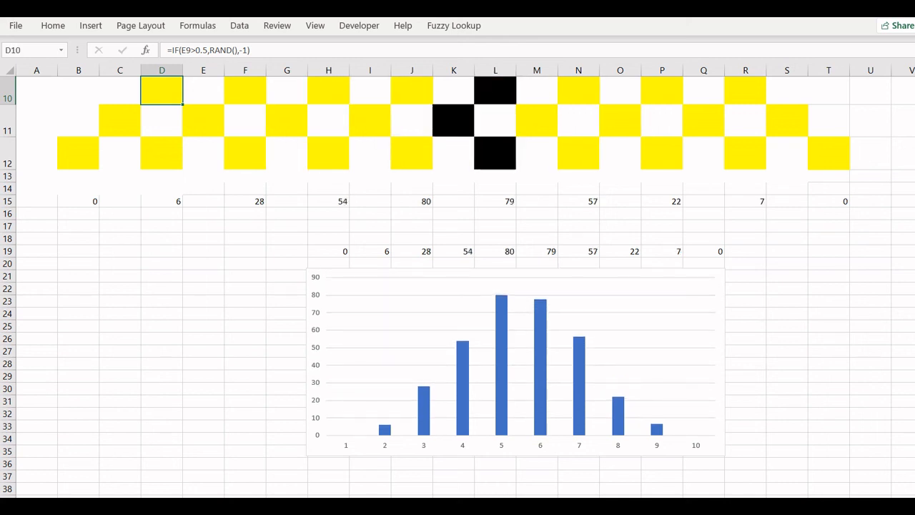
{"action": "key", "text": "F9"}
{"action": "key", "text": "F9"}
{"action": "key", "text": "F9"}
{"action": "key", "text": "F9"}
{"action": "key", "text": "F9"}
{"action": "key", "text": "F9"}
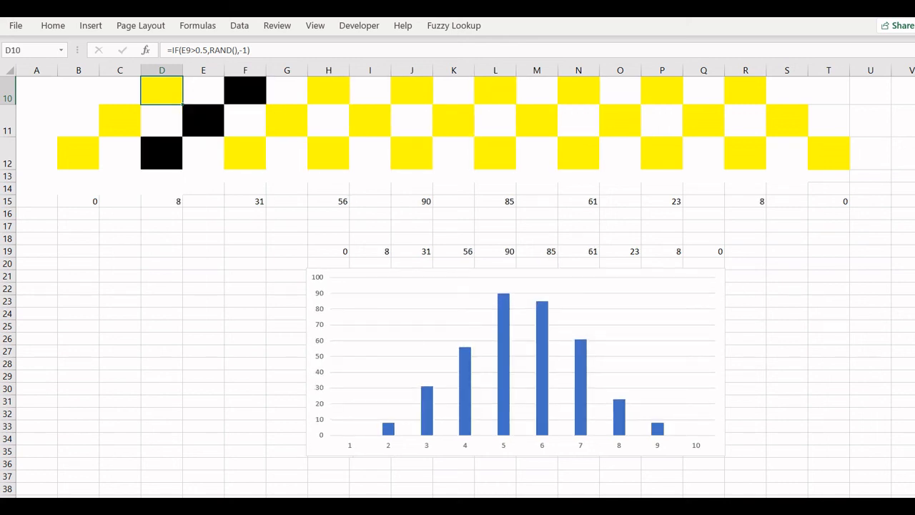
{"action": "scroll", "coordinate": [458, 286], "scroll_direction": "up", "scroll_amount": 3}
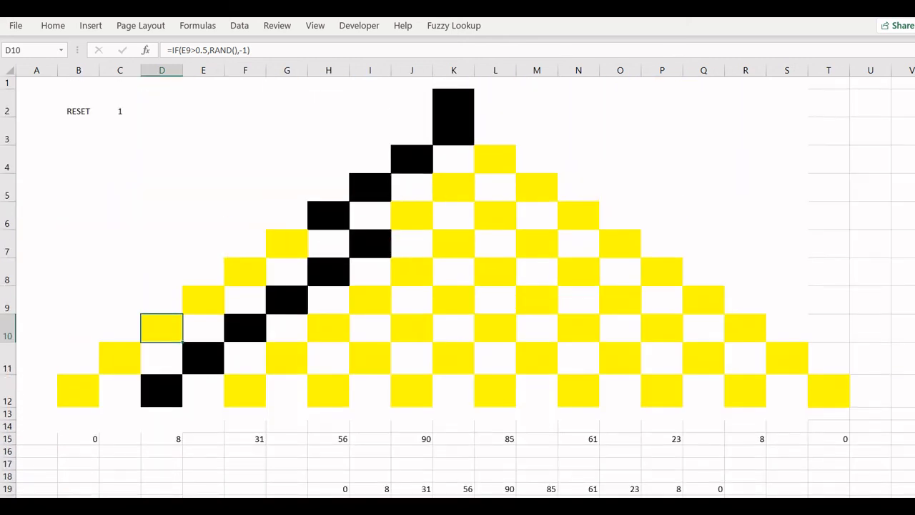
Step: Set the RESET value in C2 to 0 to clear the counts
{"action": "left_click", "coordinate": [117, 121]}
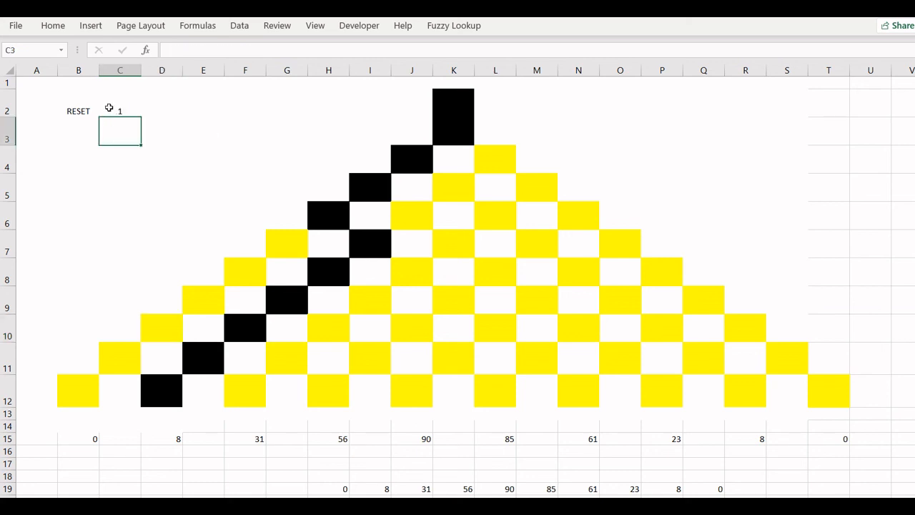
{"action": "left_click", "coordinate": [109, 108]}
{"action": "type", "text": "0"}
{"action": "key", "text": "Return"}
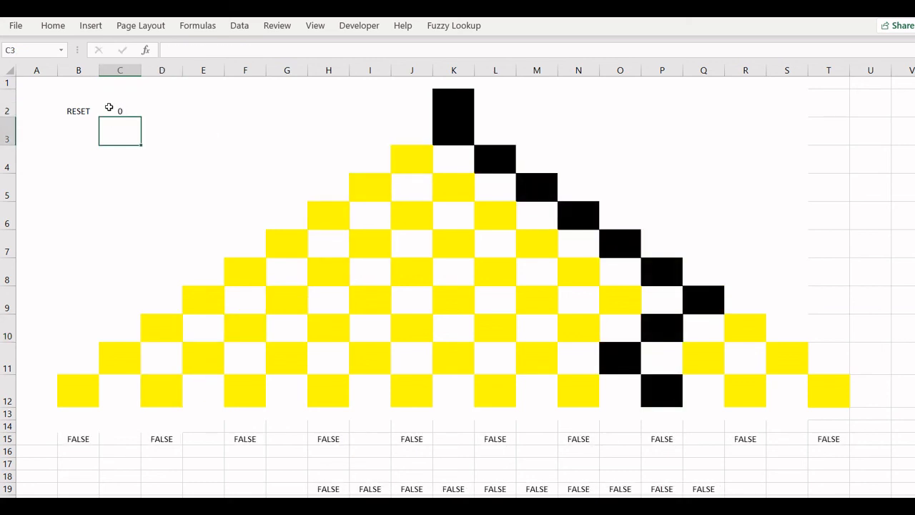
Step: Examine the board and bin count rows after the reset
{"action": "left_click", "coordinate": [157, 187]}
{"action": "key", "text": "Down"}
{"action": "key", "text": "Down"}
{"action": "key", "text": "Down"}
{"action": "key", "text": "Down"}
{"action": "key", "text": "Down"}
{"action": "key", "text": "Down"}
{"action": "key", "text": "Down"}
{"action": "key", "text": "Down"}
{"action": "key", "text": "Down"}
{"action": "key", "text": "Down"}
{"action": "key", "text": "Down"}
{"action": "key", "text": "Down"}
{"action": "key", "text": "Down"}
{"action": "key", "text": "Down"}
{"action": "key", "text": "Down"}
{"action": "key", "text": "Down"}
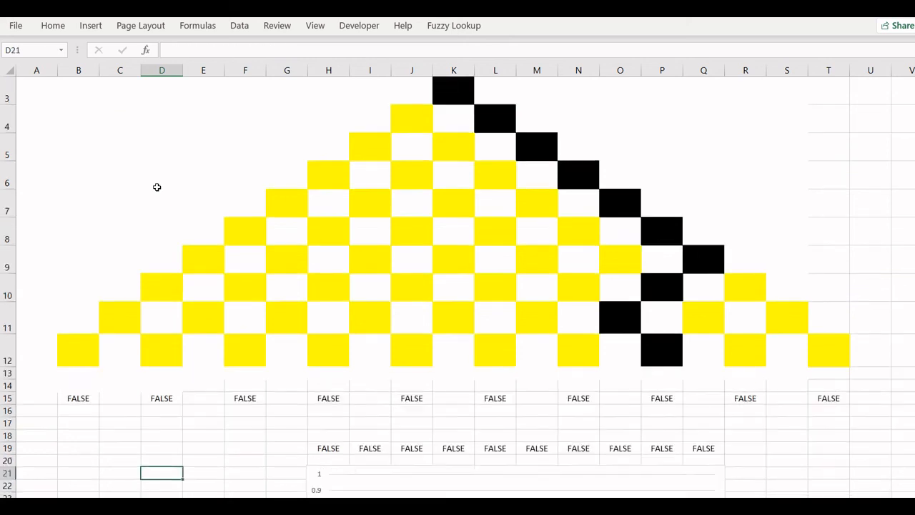
{"action": "key", "text": "Down"}
{"action": "key", "text": "Down"}
{"action": "key", "text": "Up"}
{"action": "key", "text": "Up"}
{"action": "key", "text": "Up"}
{"action": "key", "text": "Up"}
{"action": "key", "text": "Up"}
{"action": "key", "text": "Up"}
{"action": "key", "text": "Up"}
{"action": "key", "text": "Up"}
{"action": "key", "text": "Up"}
{"action": "key", "text": "Up"}
{"action": "key", "text": "Up"}
{"action": "key", "text": "Up"}
{"action": "key", "text": "Up"}
{"action": "key", "text": "Up"}
{"action": "key", "text": "Up"}
{"action": "key", "text": "Up"}
{"action": "key", "text": "Up"}
{"action": "key", "text": "Up"}
{"action": "key", "text": "Up"}
{"action": "key", "text": "Up"}
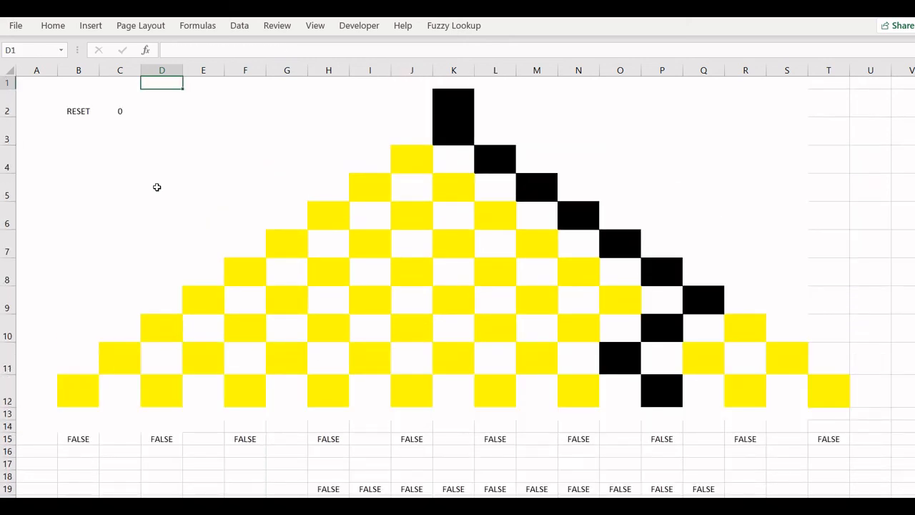
Step: Set the RESET value in C2 back to 1 to restart counting
{"action": "key", "text": "Left"}
{"action": "key", "text": "Down"}
{"action": "key", "text": "Down"}
{"action": "key", "text": "Up"}
{"action": "type", "text": "1"}
{"action": "key", "text": "Return"}
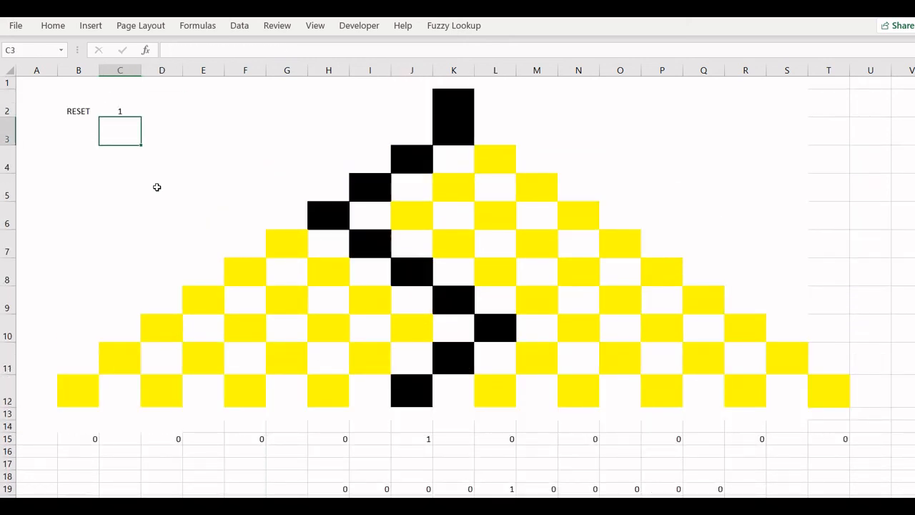
Step: Recalculate repeatedly to drop new balls and build up the histogram from zero
{"action": "key", "text": "Down"}
{"action": "key", "text": "Down"}
{"action": "key", "text": "Down"}
{"action": "key", "text": "Down"}
{"action": "key", "text": "Down"}
{"action": "key", "text": "Down"}
{"action": "key", "text": "Down"}
{"action": "key", "text": "Down"}
{"action": "key", "text": "Down"}
{"action": "key", "text": "Down"}
{"action": "key", "text": "Down"}
{"action": "key", "text": "Down"}
{"action": "key", "text": "Down"}
{"action": "key", "text": "Down"}
{"action": "key", "text": "Down"}
{"action": "key", "text": "Down"}
{"action": "key", "text": "Down"}
{"action": "key", "text": "Down"}
{"action": "key", "text": "Down"}
{"action": "key", "text": "Down"}
{"action": "key", "text": "Down"}
{"action": "key", "text": "Down"}
{"action": "key", "text": "Down"}
{"action": "key", "text": "Down"}
{"action": "key", "text": "Down"}
{"action": "key", "text": "Down"}
{"action": "key", "text": "Down"}
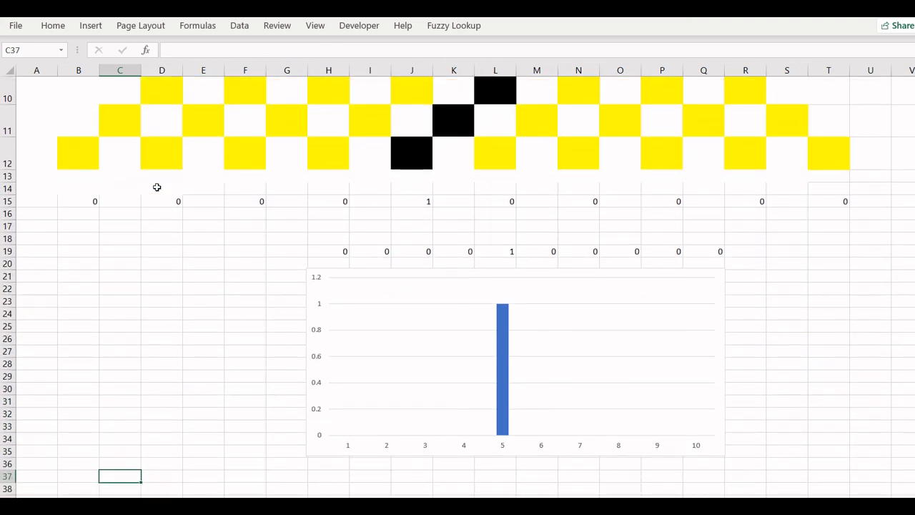
{"action": "key", "text": "F9"}
{"action": "key", "text": "F9"}
{"action": "key", "text": "F9"}
{"action": "key", "text": "F9"}
{"action": "key", "text": "F9"}
{"action": "key", "text": "F9"}
{"action": "key", "text": "F9"}
{"action": "key", "text": "F9"}
{"action": "key", "text": "F9"}
{"action": "key", "text": "F9"}
{"action": "key", "text": "F9"}
{"action": "key", "text": "F9"}
{"action": "key", "text": "F9"}
{"action": "key", "text": "F9"}
{"action": "key", "text": "F9"}
{"action": "key", "text": "F9"}
{"action": "key", "text": "F9"}
{"action": "key", "text": "F9"}
{"action": "key", "text": "F9"}
{"action": "key", "text": "F9"}
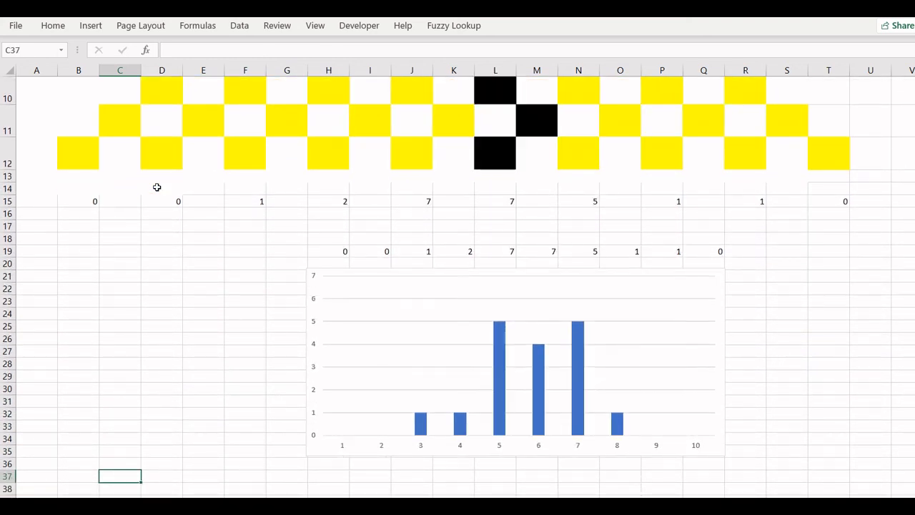
{"action": "key", "text": "F9"}
{"action": "key", "text": "F9"}
{"action": "key", "text": "F9"}
{"action": "key", "text": "F9"}
{"action": "key", "text": "F9"}
{"action": "key", "text": "F9"}
{"action": "key", "text": "F9"}
{"action": "key", "text": "F9"}
{"action": "key", "text": "F9"}
{"action": "key", "text": "F9"}
{"action": "key", "text": "F9"}
{"action": "key", "text": "F9"}
{"action": "key", "text": "F9"}
{"action": "key", "text": "F9"}
{"action": "key", "text": "F9"}
{"action": "key", "text": "F9"}
{"action": "key", "text": "F9"}
{"action": "key", "text": "F9"}
{"action": "key", "text": "F9"}
{"action": "key", "text": "F9"}
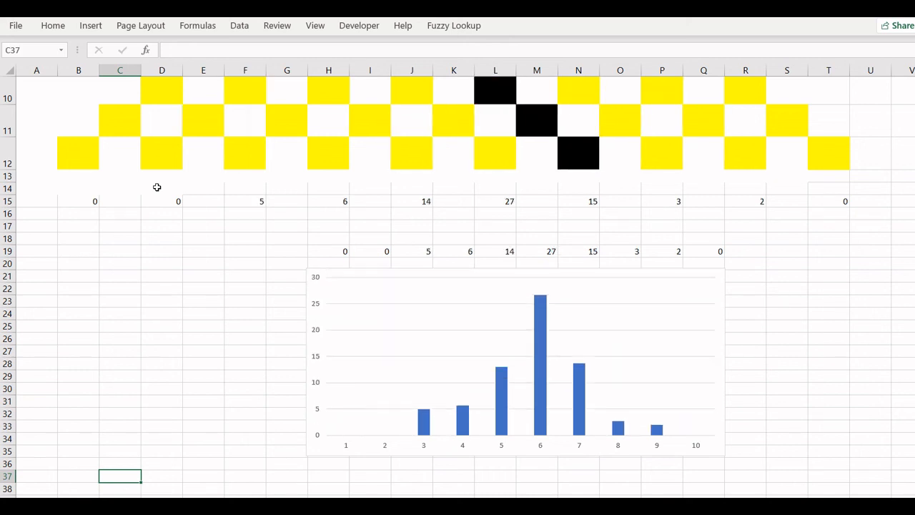
Step: Keep recalculating the sheet many more times to drop additional balls and grow the bin counts and histogram
{"action": "key", "text": "F9"}
{"action": "key", "text": "F9"}
{"action": "key", "text": "F9"}
{"action": "key", "text": "F9"}
{"action": "key", "text": "F9"}
{"action": "key", "text": "F9"}
{"action": "key", "text": "F9"}
{"action": "key", "text": "F9"}
{"action": "key", "text": "F9"}
{"action": "key", "text": "F9"}
{"action": "key", "text": "F9"}
{"action": "key", "text": "F9"}
{"action": "key", "text": "F9"}
{"action": "key", "text": "F9"}
{"action": "key", "text": "F9"}
{"action": "key", "text": "F9"}
{"action": "key", "text": "F9"}
{"action": "key", "text": "F9"}
{"action": "key", "text": "F9"}
{"action": "key", "text": "F9"}
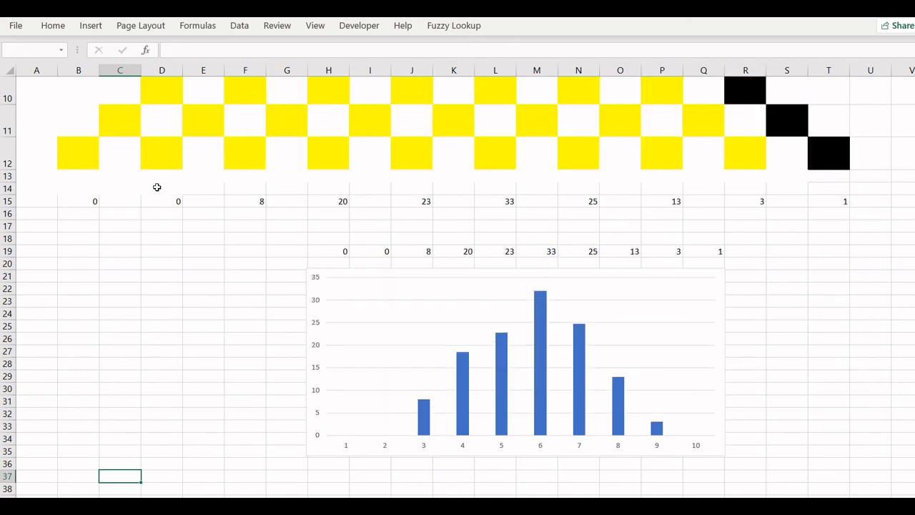
{"action": "key", "text": "F9"}
{"action": "key", "text": "F9"}
{"action": "key", "text": "F9"}
{"action": "key", "text": "F9"}
{"action": "key", "text": "F9"}
{"action": "key", "text": "F9"}
{"action": "key", "text": "F9"}
{"action": "key", "text": "F9"}
{"action": "key", "text": "F9"}
{"action": "key", "text": "F9"}
{"action": "key", "text": "F9"}
{"action": "key", "text": "F9"}
{"action": "key", "text": "F9"}
{"action": "key", "text": "F9"}
{"action": "key", "text": "F9"}
{"action": "key", "text": "F9"}
{"action": "key", "text": "F9"}
{"action": "key", "text": "F9"}
{"action": "key", "text": "F9"}
{"action": "key", "text": "F9"}
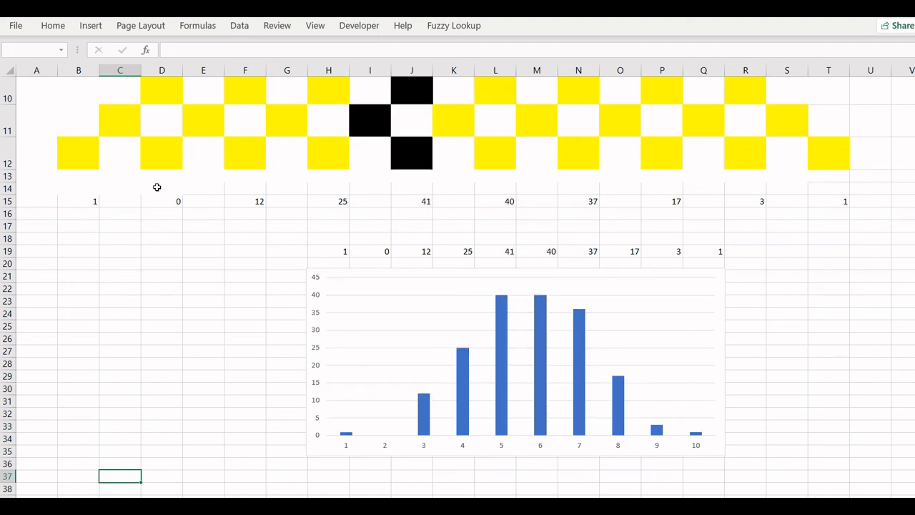
{"action": "key", "text": "F9"}
{"action": "key", "text": "F9"}
{"action": "key", "text": "F9"}
{"action": "key", "text": "F9"}
{"action": "key", "text": "F9"}
{"action": "key", "text": "F9"}
{"action": "key", "text": "F9"}
{"action": "key", "text": "F9"}
{"action": "key", "text": "F9"}
{"action": "key", "text": "F9"}
{"action": "key", "text": "F9"}
{"action": "key", "text": "F9"}
{"action": "key", "text": "F9"}
{"action": "key", "text": "F9"}
{"action": "key", "text": "F9"}
{"action": "key", "text": "F9"}
{"action": "key", "text": "F9"}
{"action": "key", "text": "F9"}
{"action": "key", "text": "F9"}
{"action": "key", "text": "F9"}
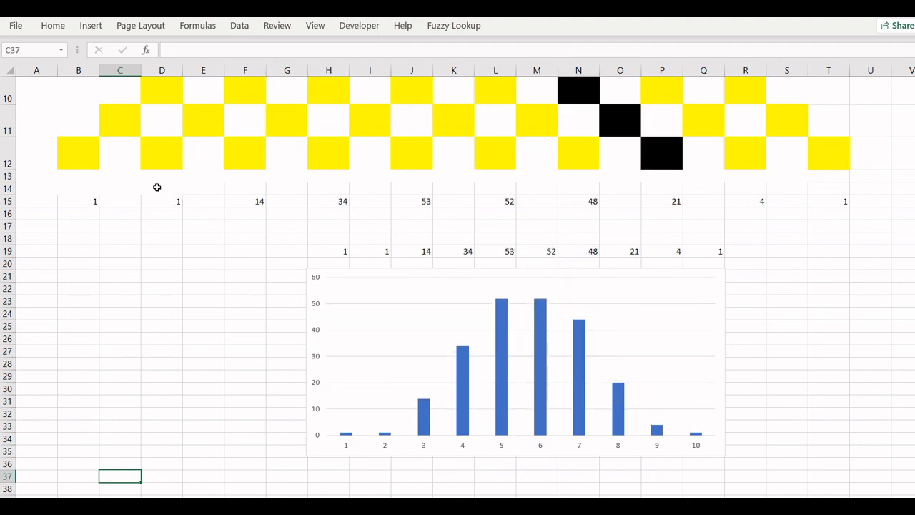
{"action": "key", "text": "F9"}
{"action": "key", "text": "F9"}
{"action": "key", "text": "F9"}
{"action": "key", "text": "F9"}
{"action": "key", "text": "F9"}
{"action": "key", "text": "F9"}
{"action": "key", "text": "F9"}
{"action": "key", "text": "F9"}
{"action": "key", "text": "F9"}
{"action": "key", "text": "F9"}
{"action": "key", "text": "F9"}
{"action": "key", "text": "F9"}
{"action": "key", "text": "F9"}
{"action": "key", "text": "F9"}
{"action": "key", "text": "F9"}
{"action": "key", "text": "F9"}
{"action": "key", "text": "F9"}
{"action": "key", "text": "F9"}
{"action": "key", "text": "F9"}
{"action": "key", "text": "F9"}
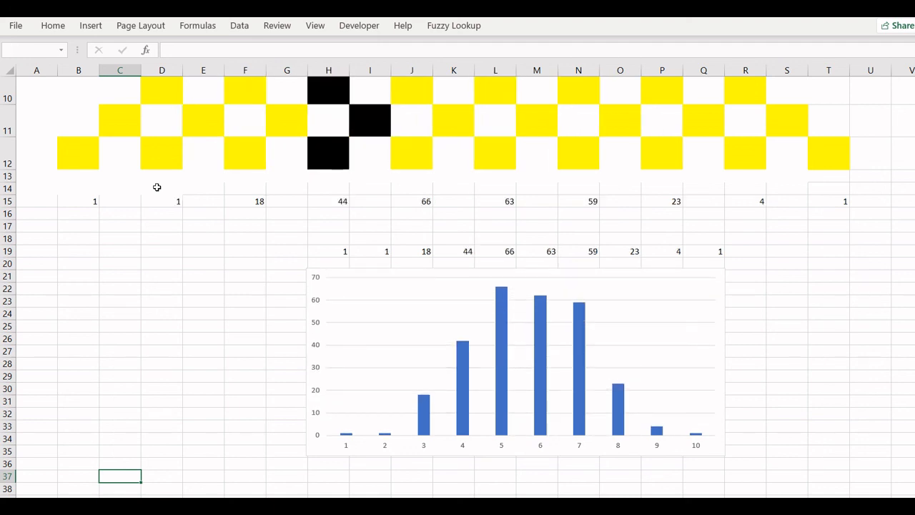
{"action": "key", "text": "F9"}
{"action": "key", "text": "F9"}
{"action": "key", "text": "F9"}
{"action": "key", "text": "F9"}
{"action": "key", "text": "F9"}
{"action": "key", "text": "F9"}
{"action": "key", "text": "F9"}
{"action": "key", "text": "F9"}
{"action": "key", "text": "F9"}
{"action": "key", "text": "F9"}
{"action": "key", "text": "F9"}
{"action": "key", "text": "F9"}
{"action": "key", "text": "F9"}
{"action": "key", "text": "F9"}
{"action": "key", "text": "F9"}
{"action": "key", "text": "F9"}
{"action": "key", "text": "F9"}
{"action": "key", "text": "F9"}
{"action": "key", "text": "F9"}
{"action": "key", "text": "F9"}
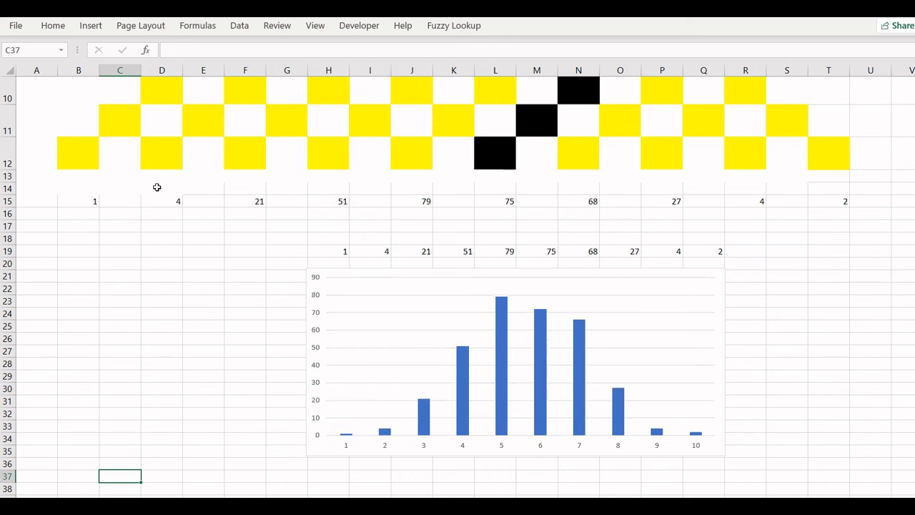
{"action": "key", "text": "F9"}
{"action": "key", "text": "F9"}
{"action": "key", "text": "F9"}
{"action": "key", "text": "F9"}
{"action": "key", "text": "F9"}
{"action": "key", "text": "F9"}
{"action": "key", "text": "F9"}
{"action": "key", "text": "F9"}
{"action": "key", "text": "F9"}
{"action": "key", "text": "F9"}
{"action": "key", "text": "F9"}
{"action": "key", "text": "F9"}
{"action": "key", "text": "F9"}
{"action": "key", "text": "F9"}
{"action": "key", "text": "F9"}
{"action": "key", "text": "F9"}
{"action": "key", "text": "F9"}
{"action": "key", "text": "F9"}
{"action": "key", "text": "F9"}
{"action": "key", "text": "F9"}
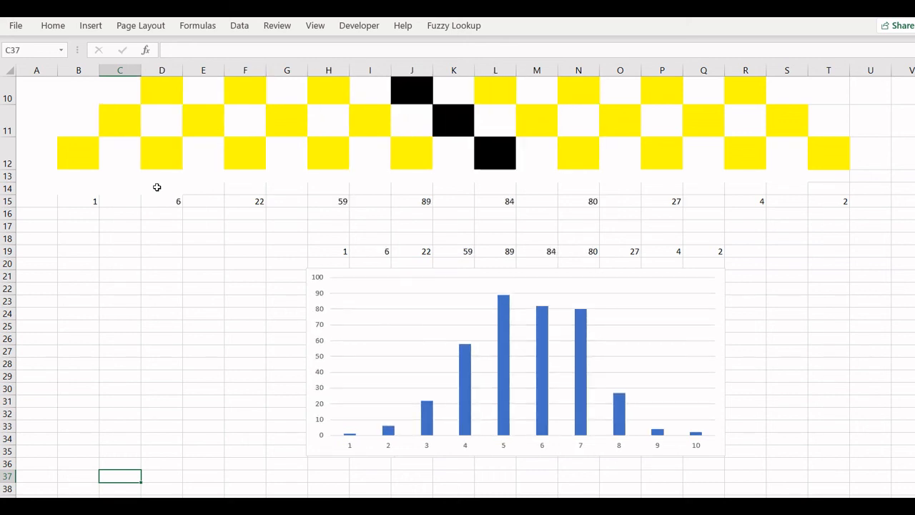
{"action": "key", "text": "F9"}
{"action": "key", "text": "F9"}
{"action": "key", "text": "F9"}
{"action": "key", "text": "F9"}
{"action": "key", "text": "F9"}
{"action": "key", "text": "F9"}
{"action": "key", "text": "F9"}
{"action": "key", "text": "F9"}
{"action": "key", "text": "F9"}
{"action": "key", "text": "F9"}
{"action": "key", "text": "F9"}
{"action": "key", "text": "F9"}
{"action": "key", "text": "F9"}
{"action": "key", "text": "F9"}
{"action": "key", "text": "F9"}
{"action": "key", "text": "F9"}
{"action": "key", "text": "F9"}
{"action": "key", "text": "F9"}
{"action": "key", "text": "F9"}
{"action": "key", "text": "F9"}
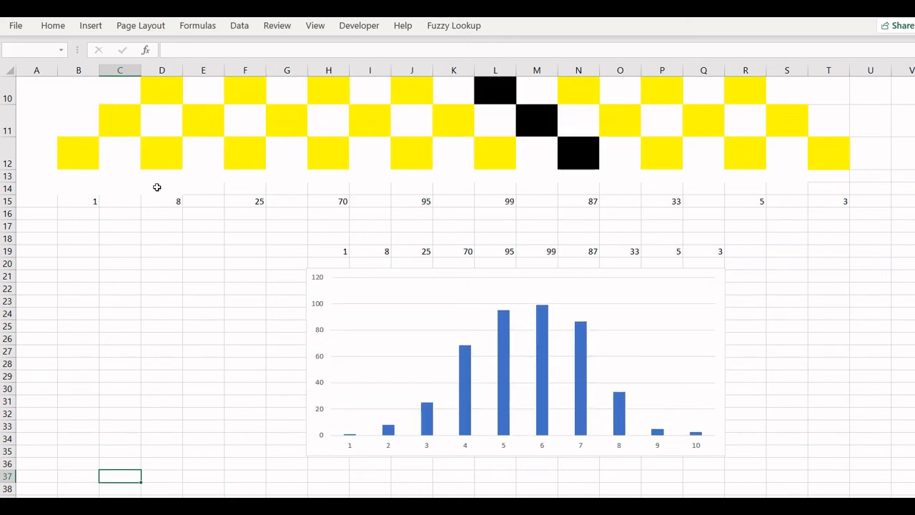
{"action": "key", "text": "F9"}
{"action": "key", "text": "F9"}
{"action": "key", "text": "F9"}
{"action": "key", "text": "F9"}
{"action": "key", "text": "F9"}
{"action": "key", "text": "F9"}
{"action": "key", "text": "F9"}
{"action": "key", "text": "F9"}
{"action": "key", "text": "F9"}
{"action": "key", "text": "F9"}
{"action": "key", "text": "F9"}
{"action": "key", "text": "F9"}
{"action": "key", "text": "F9"}
{"action": "key", "text": "F9"}
{"action": "key", "text": "F9"}
{"action": "key", "text": "F9"}
{"action": "key", "text": "F9"}
{"action": "key", "text": "F9"}
{"action": "key", "text": "F9"}
{"action": "key", "text": "F9"}
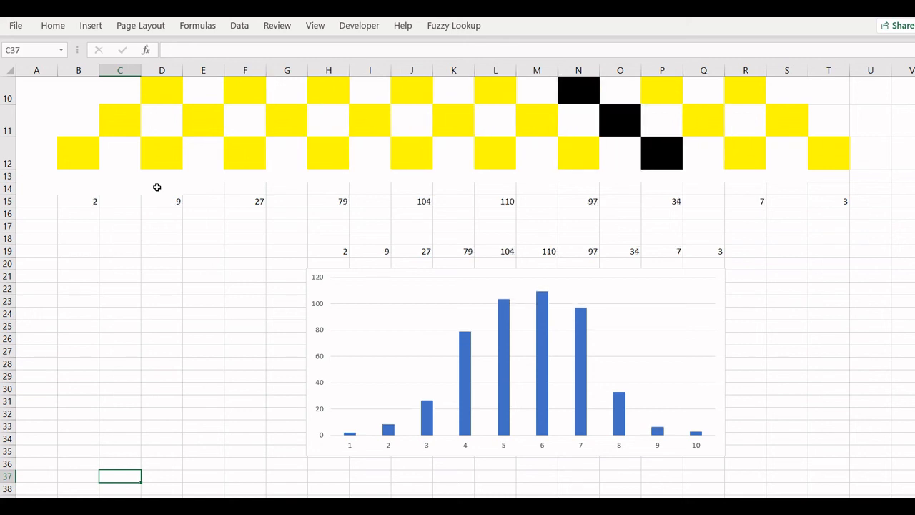
{"action": "key", "text": "F9"}
{"action": "key", "text": "F9"}
{"action": "key", "text": "F9"}
{"action": "key", "text": "F9"}
{"action": "key", "text": "F9"}
{"action": "key", "text": "F9"}
{"action": "key", "text": "F9"}
{"action": "key", "text": "F9"}
{"action": "key", "text": "F9"}
{"action": "key", "text": "F9"}
{"action": "key", "text": "F9"}
{"action": "key", "text": "F9"}
{"action": "key", "text": "F9"}
{"action": "key", "text": "F9"}
{"action": "key", "text": "F9"}
{"action": "key", "text": "F9"}
{"action": "key", "text": "F9"}
{"action": "key", "text": "F9"}
{"action": "key", "text": "F9"}
{"action": "key", "text": "F9"}
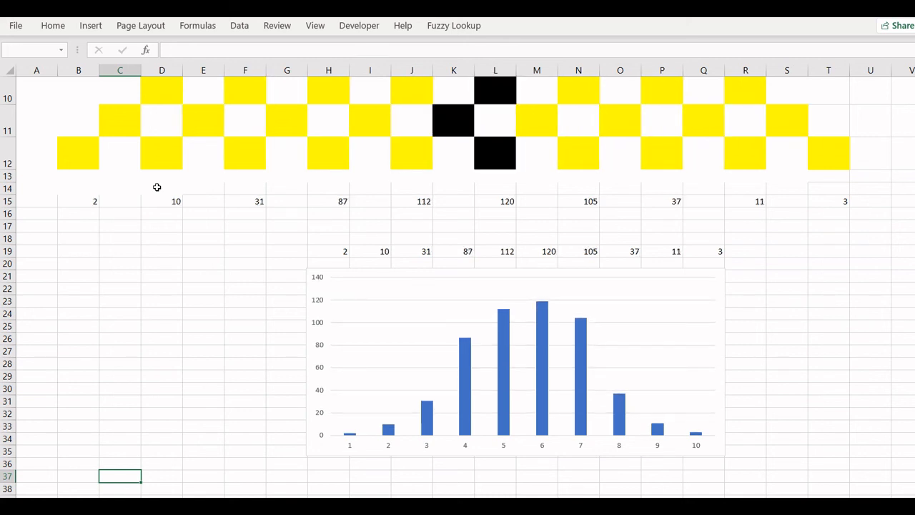
{"action": "key", "text": "F9"}
{"action": "key", "text": "F9"}
{"action": "key", "text": "F9"}
{"action": "key", "text": "F9"}
{"action": "key", "text": "F9"}
{"action": "key", "text": "F9"}
{"action": "key", "text": "F9"}
{"action": "key", "text": "F9"}
{"action": "key", "text": "F9"}
{"action": "key", "text": "F9"}
{"action": "key", "text": "F9"}
{"action": "key", "text": "F9"}
{"action": "key", "text": "F9"}
{"action": "key", "text": "F9"}
{"action": "key", "text": "F9"}
{"action": "key", "text": "F9"}
{"action": "key", "text": "F9"}
{"action": "key", "text": "F9"}
{"action": "key", "text": "F9"}
{"action": "key", "text": "F9"}
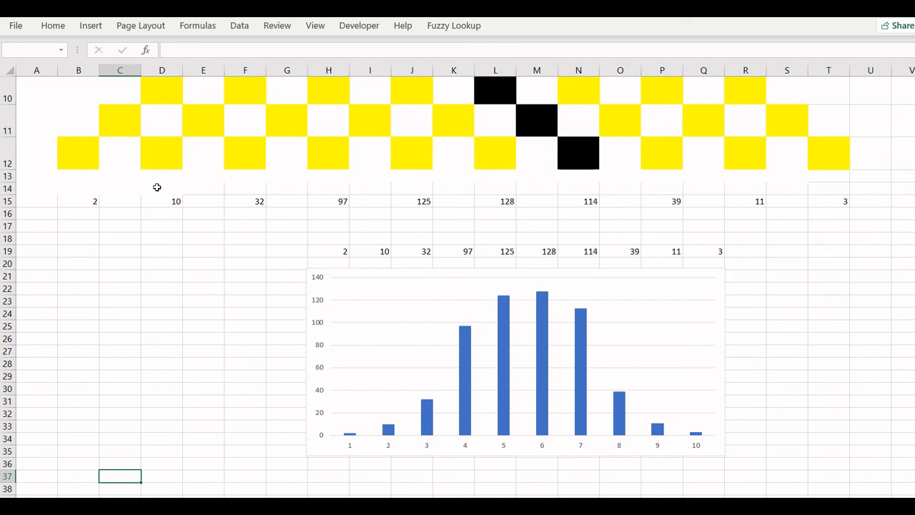